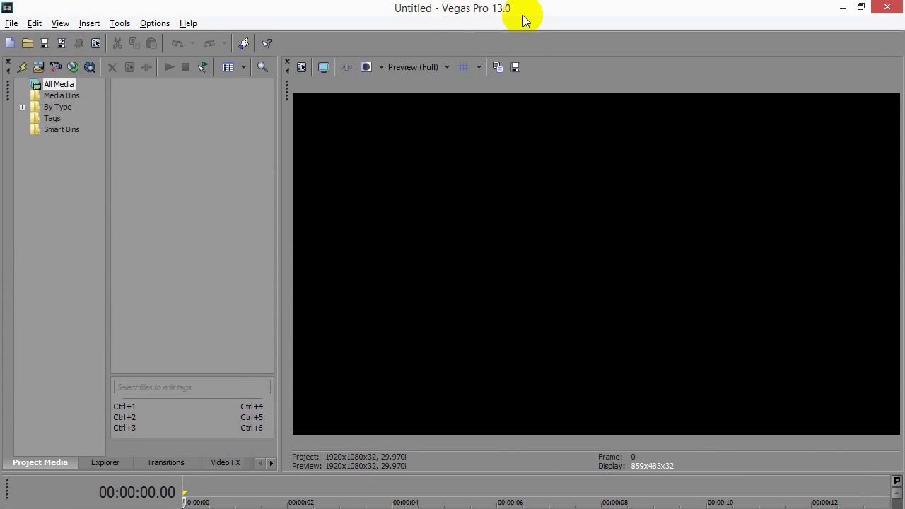
# Minimize the empty untitled Vegas Pro project window
pyautogui.click(444, 305)
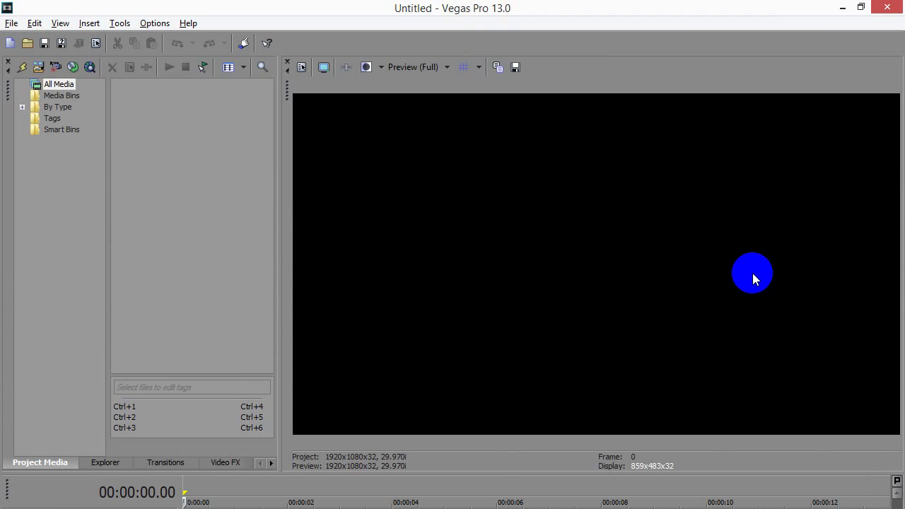
# Rubber-band select the four GPU-Z screenshots and drag them toward the Vegas timeline
pyautogui.click(845, 10)
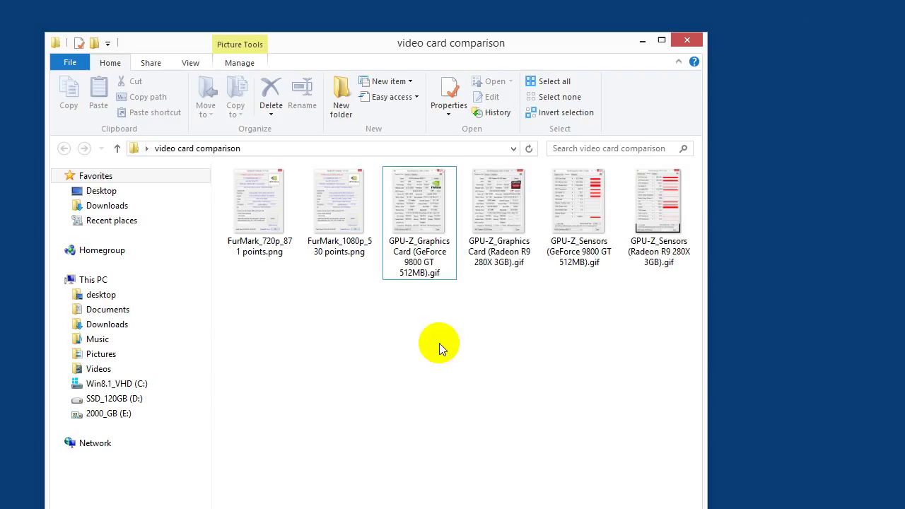
pyautogui.moveTo(394, 340); pyautogui.dragTo(703, 202)
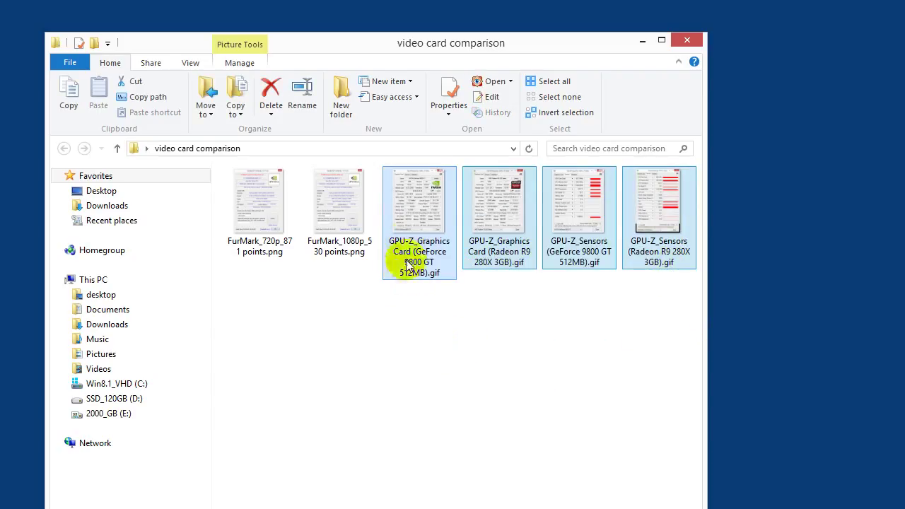
pyautogui.moveTo(403, 244)
pyautogui.mouseDown()
pyautogui.moveTo(229, 492)
pyautogui.moveTo(270, 437)
pyautogui.mouseUp()
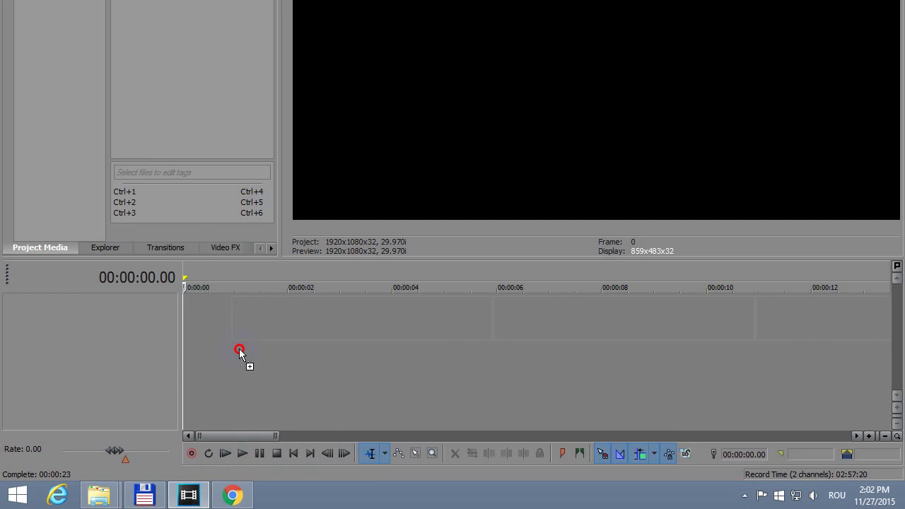
# Drop the four GPU-Z screenshots onto the timeline and zoom the view to fit
pyautogui.moveTo(239, 349); pyautogui.dragTo(241, 351)
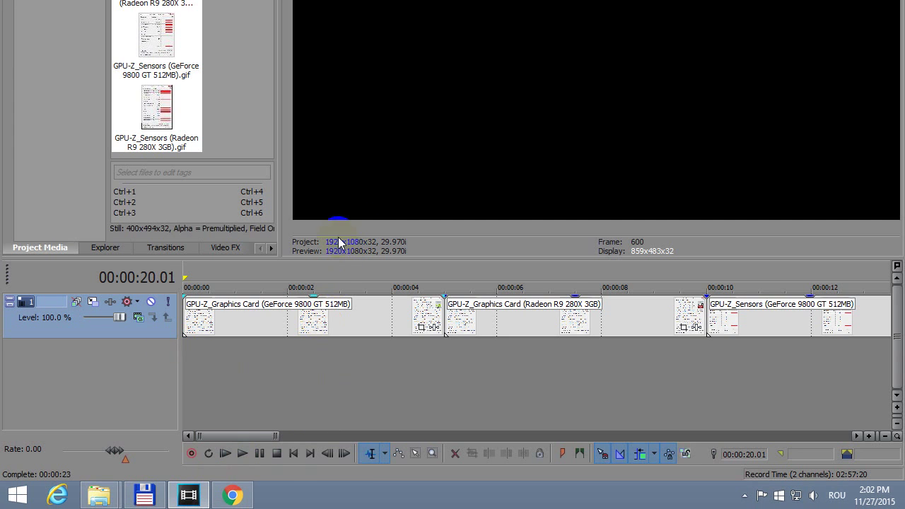
pyautogui.scroll(-5, 317, 324)
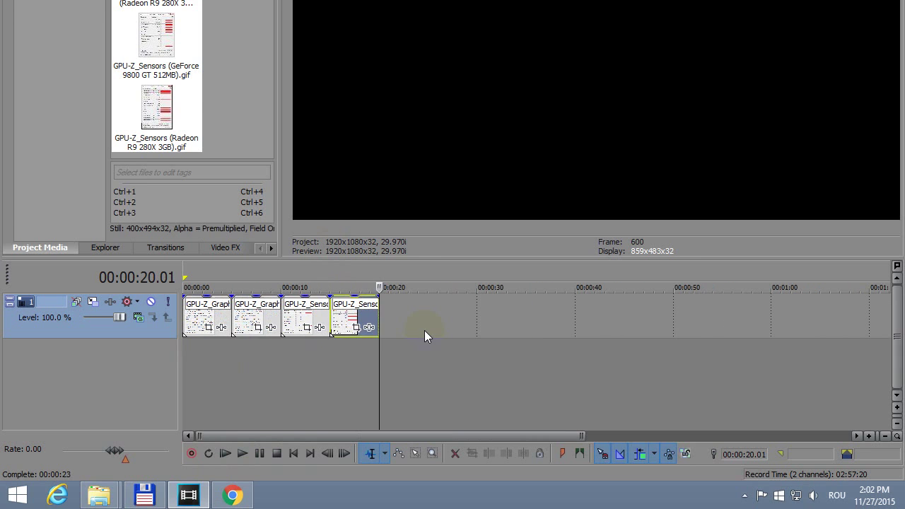
pyautogui.scroll(3, 288, 331)
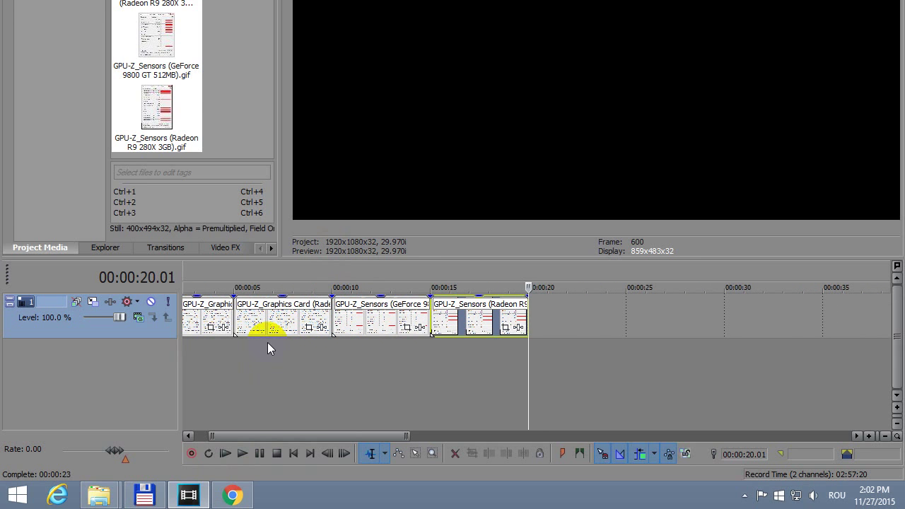
pyautogui.scroll(2, 264, 372)
pyautogui.scroll(1, 278, 381)
pyautogui.scroll(-3, 279, 379)
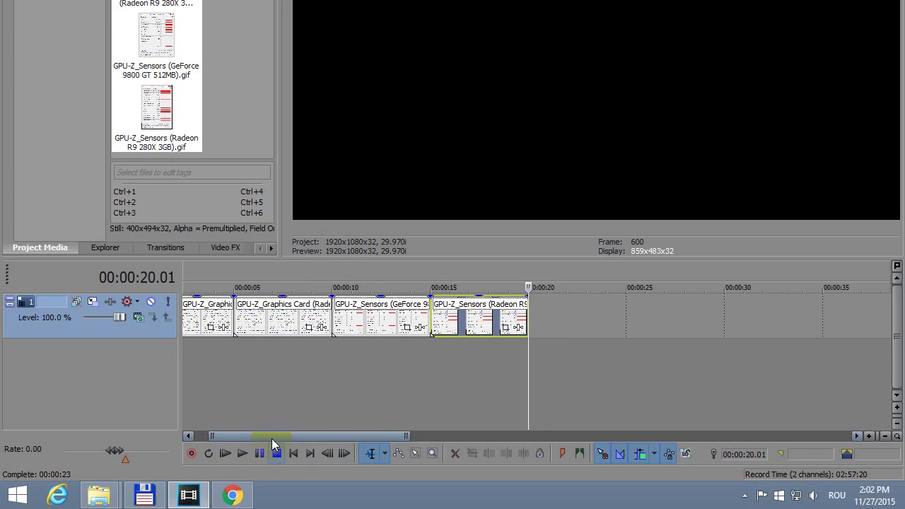
pyautogui.moveTo(271, 436); pyautogui.dragTo(226, 435)
# Preview the GeForce and Radeon graphics card clips, then both sensors clips
pyautogui.click(224, 313)
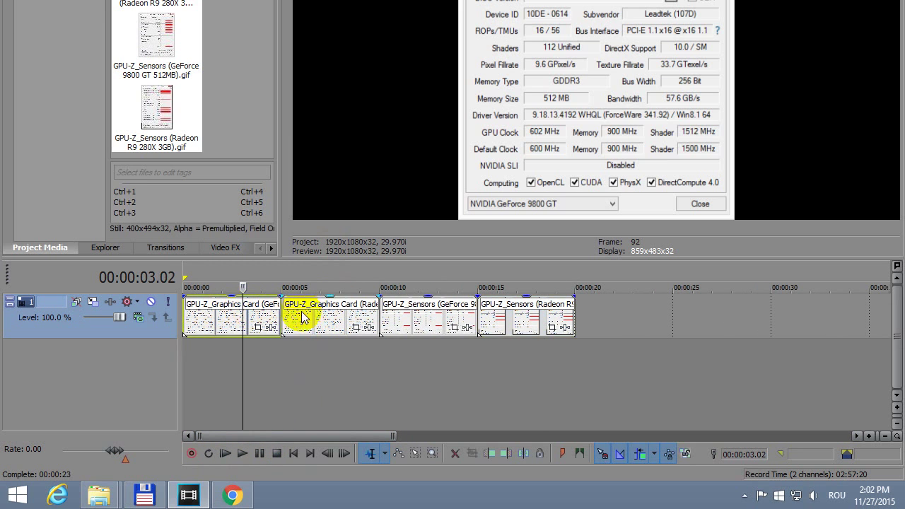
pyautogui.click(317, 313)
pyautogui.click(424, 313)
pyautogui.click(512, 313)
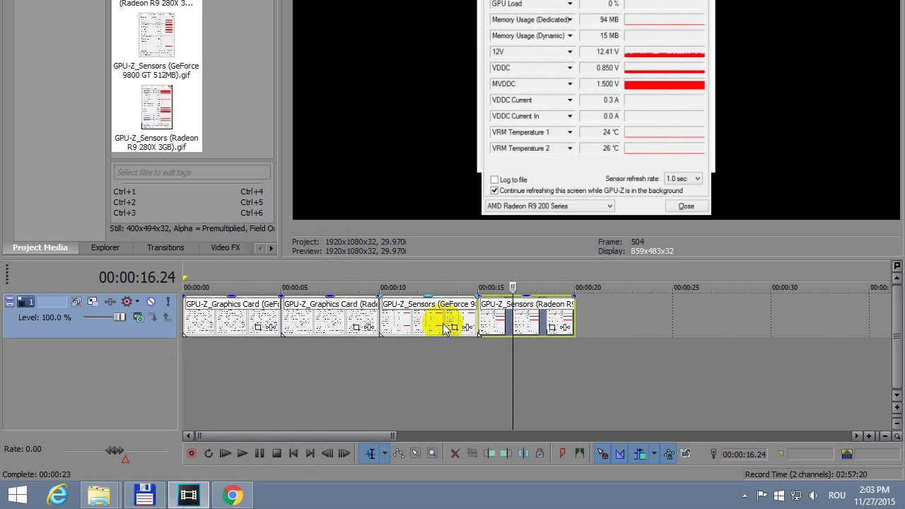
# Rearrange the four clips so they sit back to back with no gaps
pyautogui.moveTo(441, 322); pyautogui.dragTo(455, 321)
pyautogui.moveTo(537, 319); pyautogui.dragTo(596, 318)
pyautogui.click(598, 320)
pyautogui.click(514, 318)
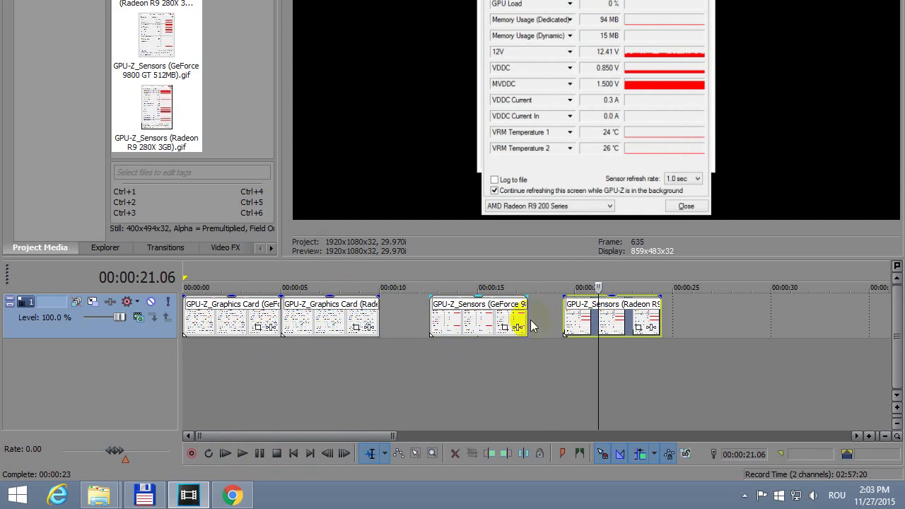
pyautogui.moveTo(329, 320); pyautogui.dragTo(329, 322)
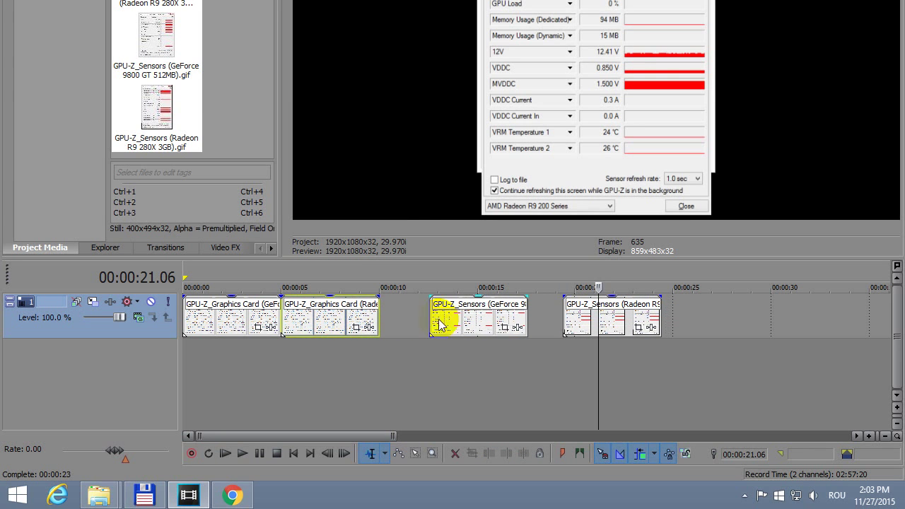
pyautogui.moveTo(448, 318); pyautogui.dragTo(400, 321)
pyautogui.moveTo(525, 317); pyautogui.dragTo(489, 316)
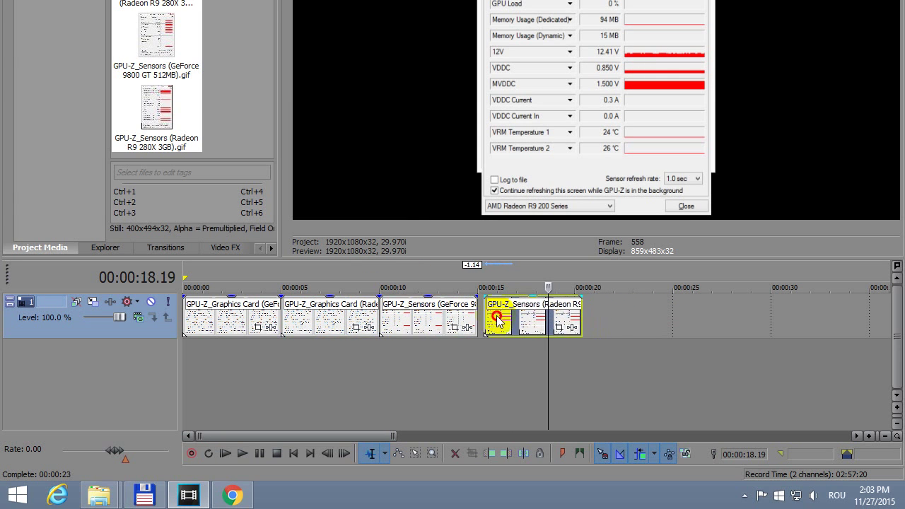
pyautogui.click(219, 321)
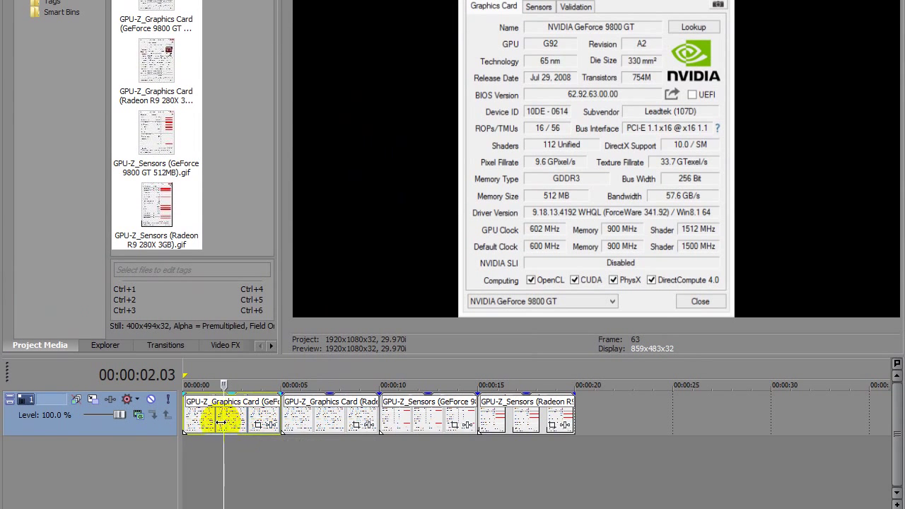
# Open Event Pan/Crop for the GeForce 9800 GT clip and show its Position settings
pyautogui.click(258, 426)
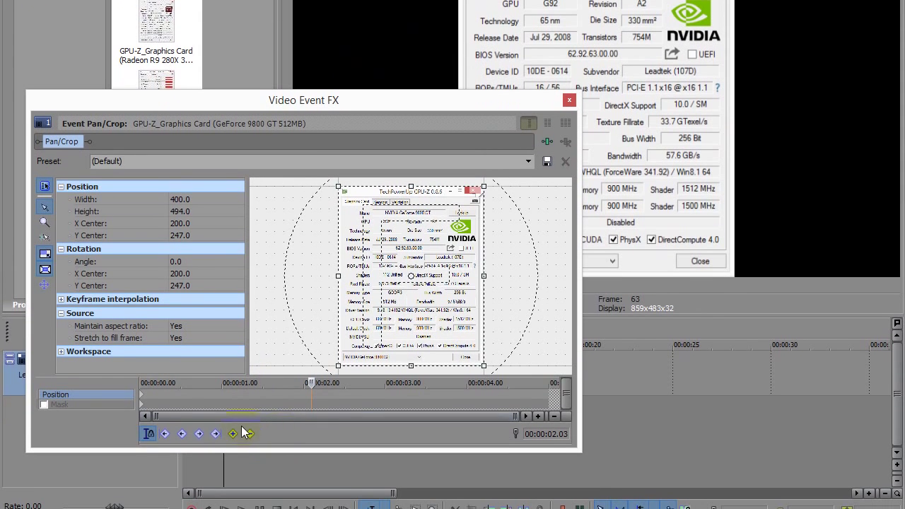
pyautogui.click(88, 396)
pyautogui.click(84, 401)
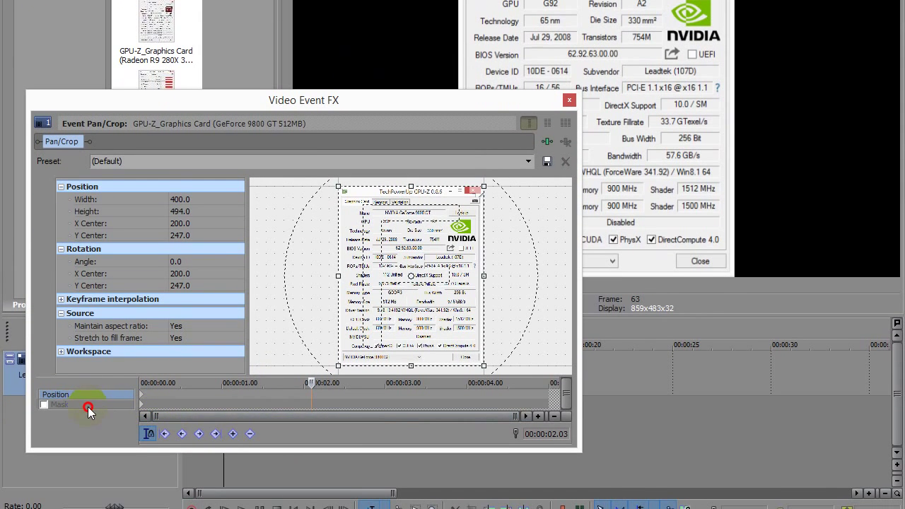
pyautogui.click(86, 397)
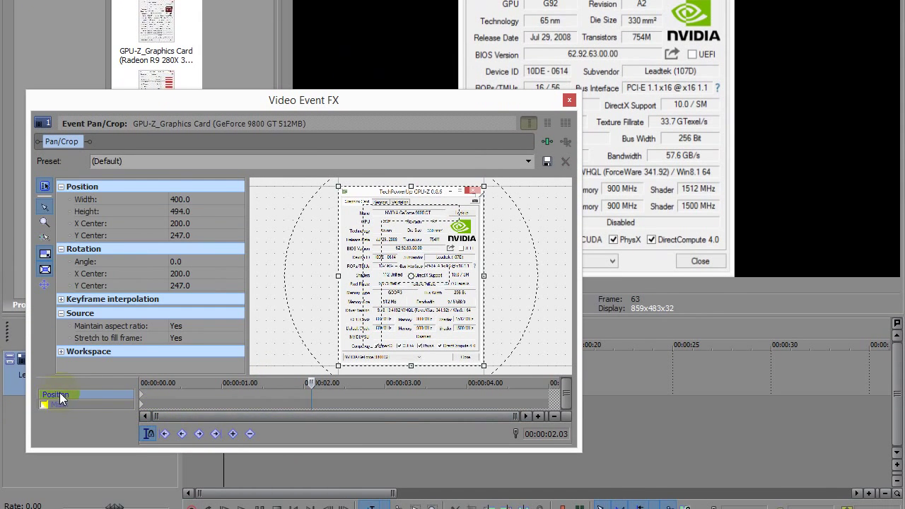
pyautogui.click(68, 402)
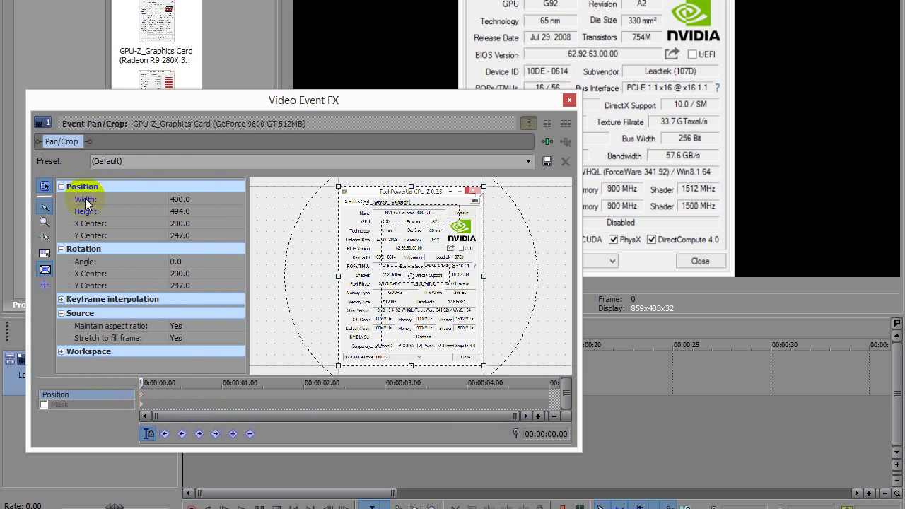
# Enter Width 1920 and Height 1080 in the GeForce clip's Pan/Crop position fields
pyautogui.click(197, 200)
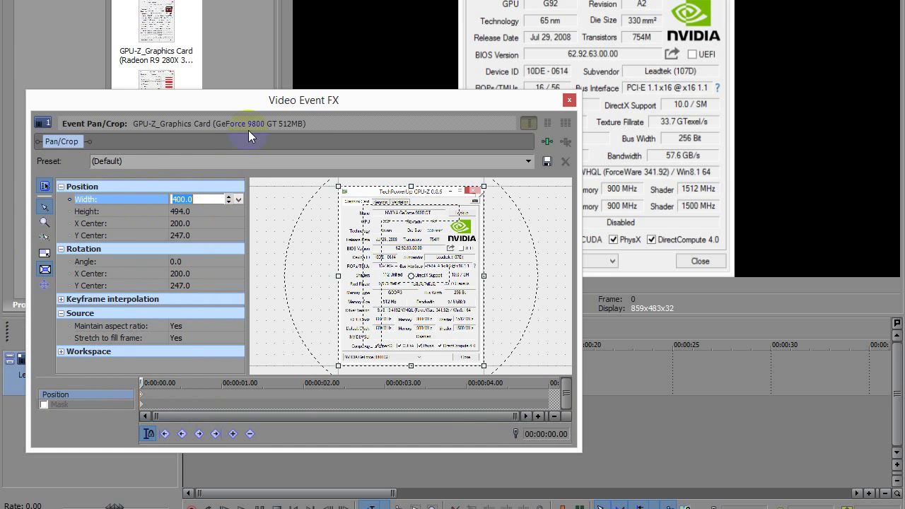
pyautogui.moveTo(258, 100); pyautogui.dragTo(359, 378)
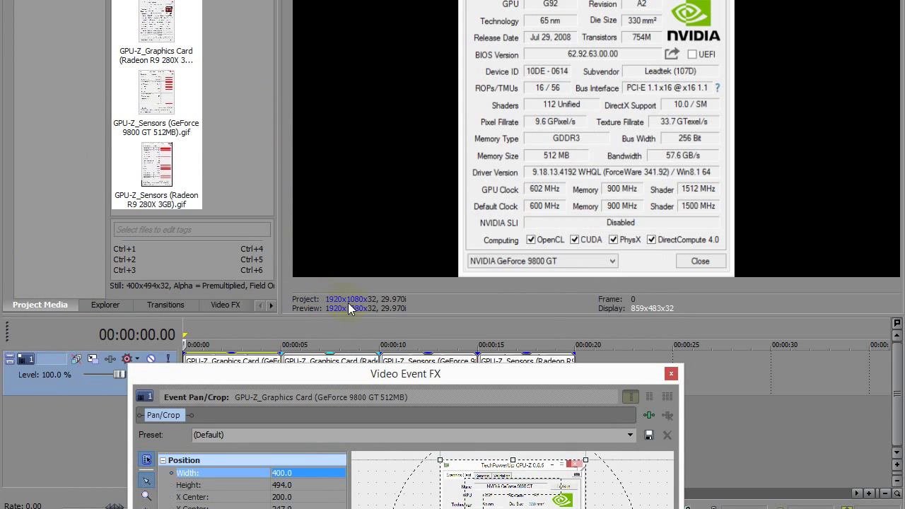
pyautogui.moveTo(355, 380); pyautogui.dragTo(266, 115)
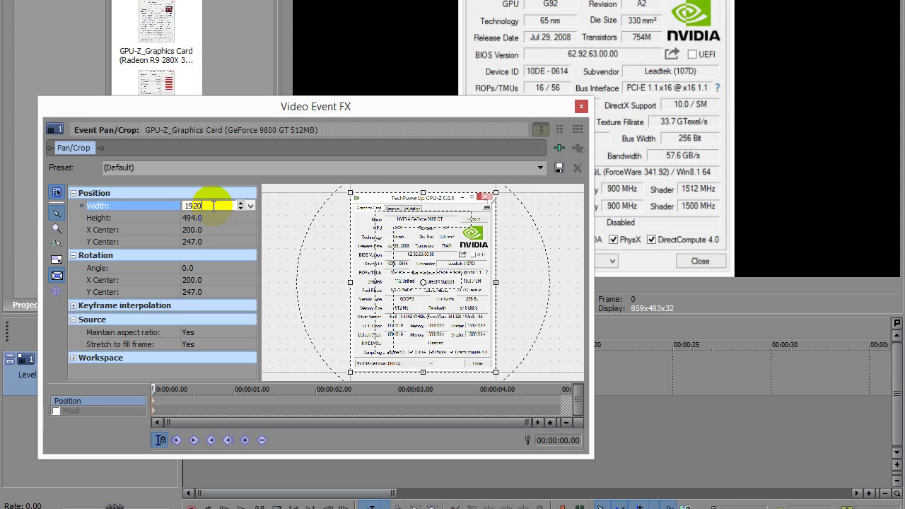
pyautogui.click(212, 219)
pyautogui.write('1080')
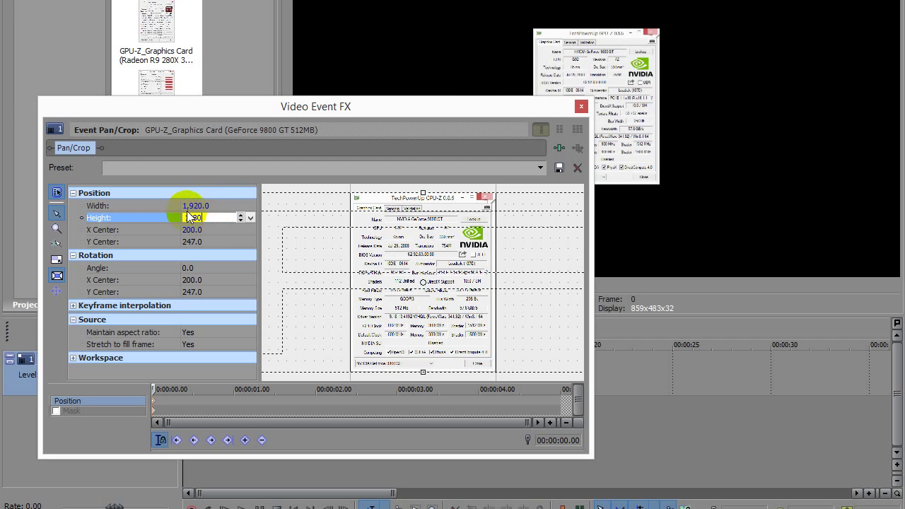
pyautogui.click(60, 267)
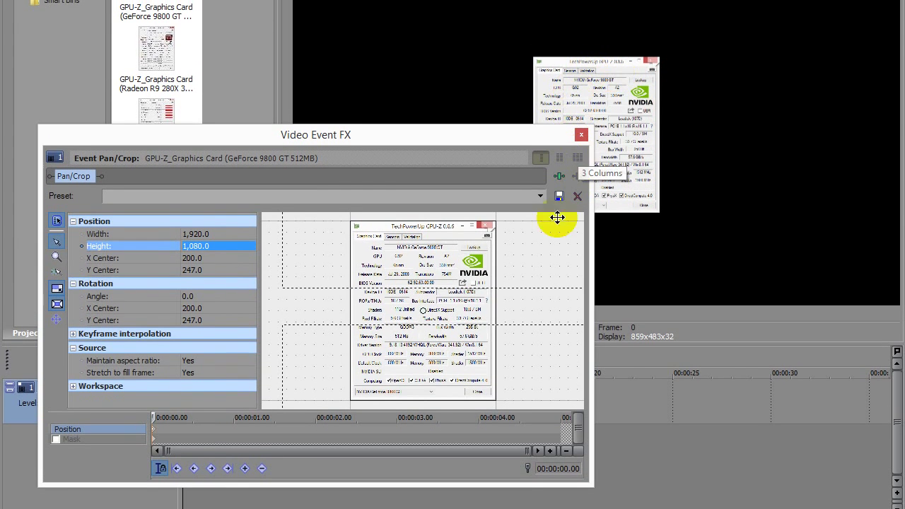
# Shift and tighten the GeForce crop frame to about 900 × 506.3 at X Center 440
pyautogui.click(509, 244)
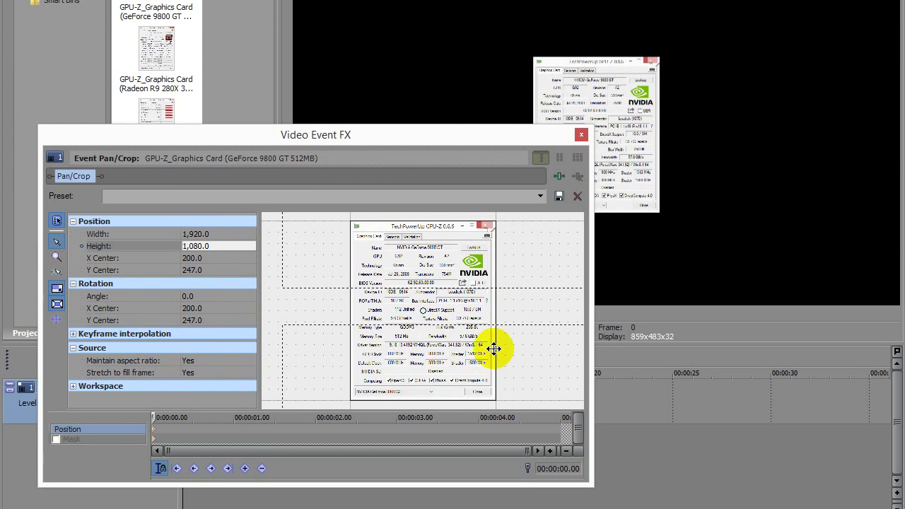
pyautogui.scroll(-2, 389, 323)
pyautogui.scroll(-1, 389, 323)
pyautogui.scroll(-2, 392, 321)
pyautogui.scroll(-2, 400, 316)
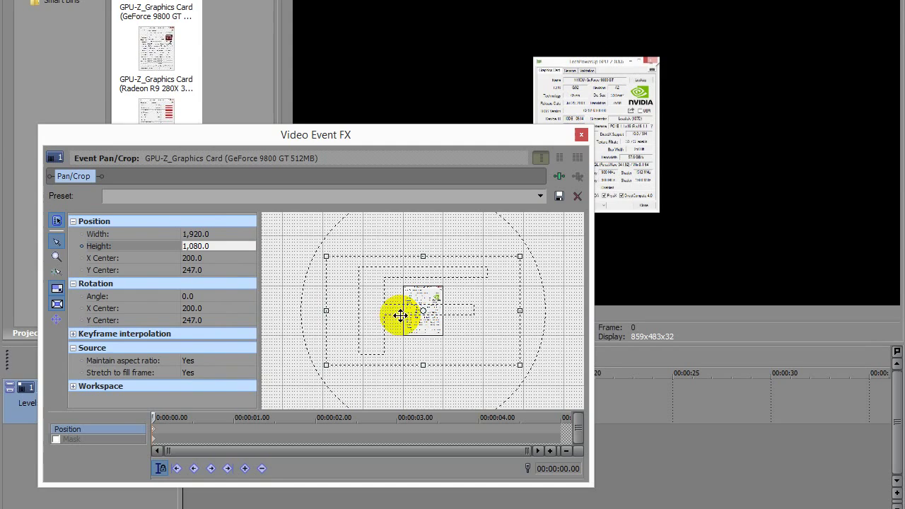
pyautogui.moveTo(346, 319)
pyautogui.mouseDown()
pyautogui.moveTo(416, 314)
pyautogui.moveTo(331, 309)
pyautogui.moveTo(414, 309)
pyautogui.moveTo(413, 332)
pyautogui.moveTo(422, 331)
pyautogui.moveTo(420, 320)
pyautogui.moveTo(406, 335)
pyautogui.moveTo(459, 330)
pyautogui.moveTo(471, 339)
pyautogui.mouseUp()
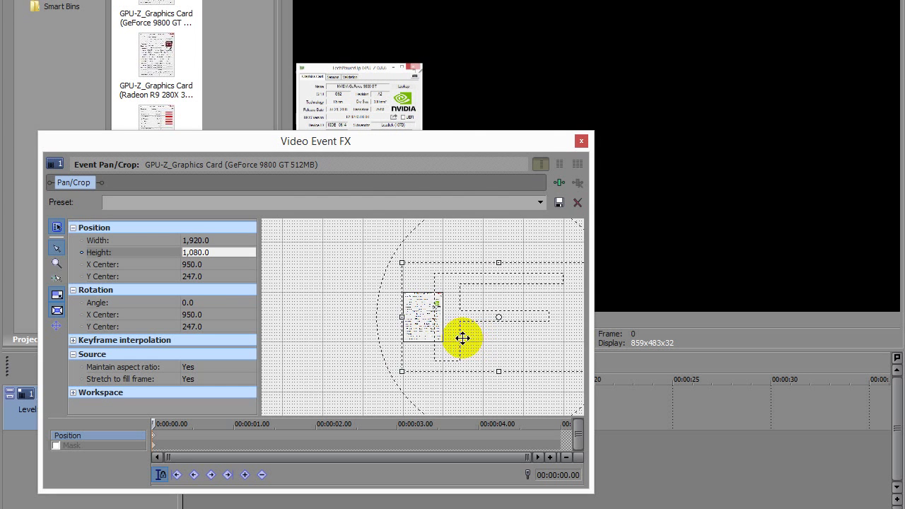
pyautogui.scroll(-1, 462, 337)
pyautogui.scroll(-1, 460, 335)
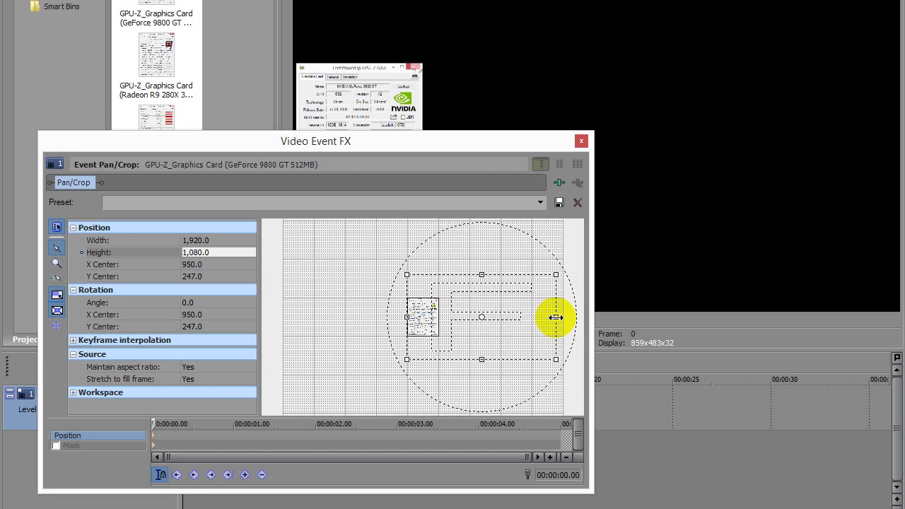
pyautogui.moveTo(557, 317); pyautogui.dragTo(478, 318)
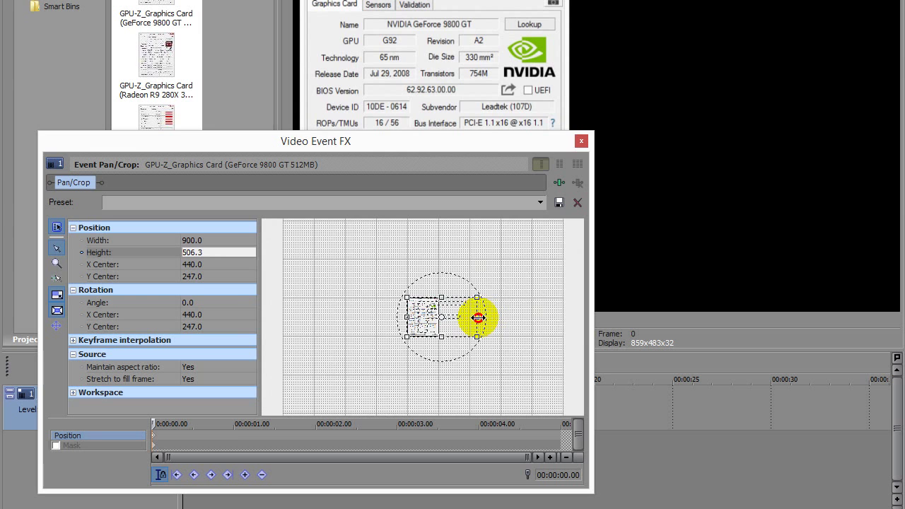
pyautogui.moveTo(388, 137); pyautogui.dragTo(354, 407)
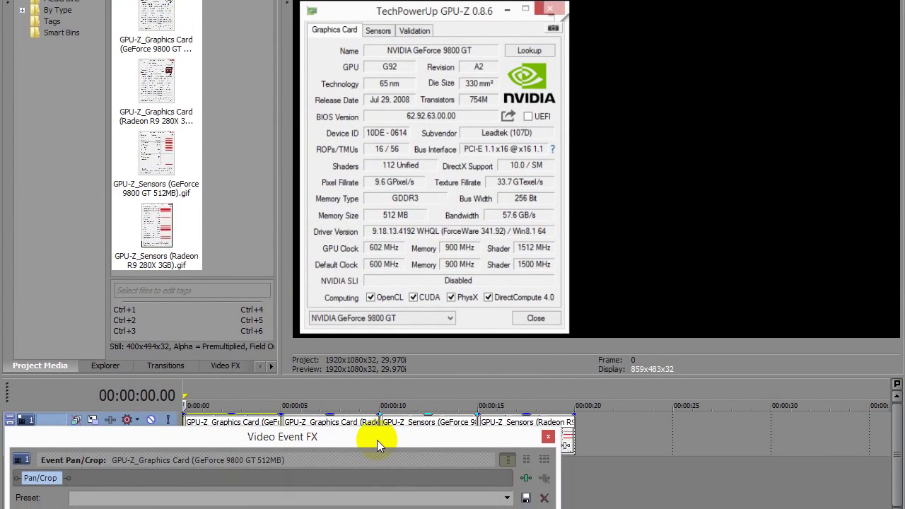
# Close the GeForce Pan/Crop window and open Event Pan/Crop for the Radeon R9 280X clip
pyautogui.moveTo(377, 438)
pyautogui.mouseDown()
pyautogui.moveTo(428, 148)
pyautogui.moveTo(413, 111)
pyautogui.mouseUp()
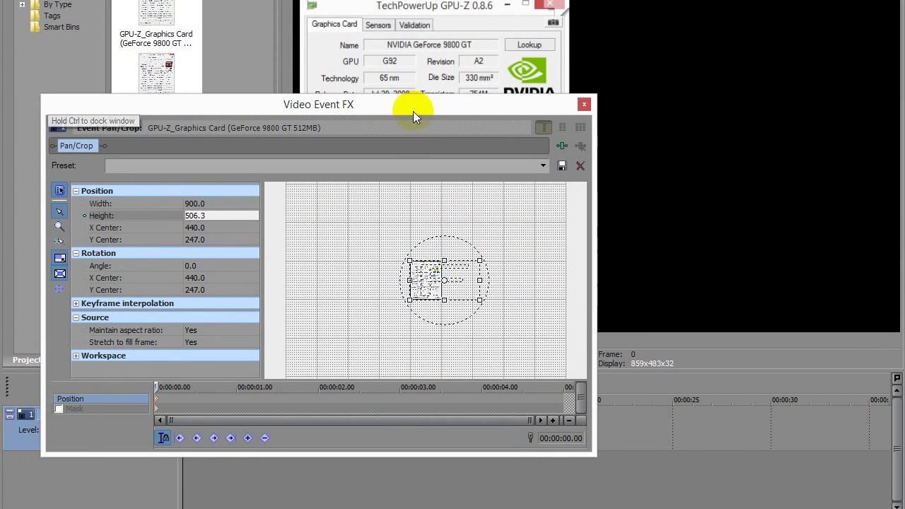
pyautogui.click(584, 106)
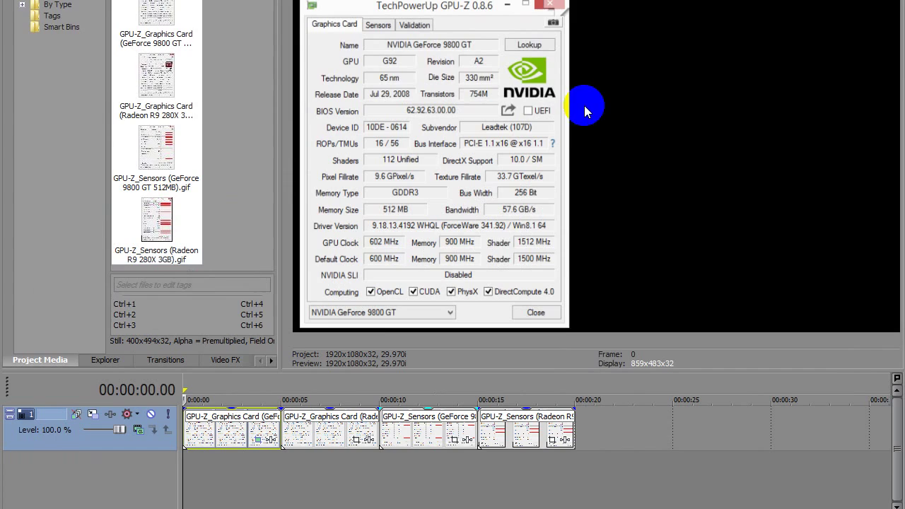
pyautogui.click(328, 429)
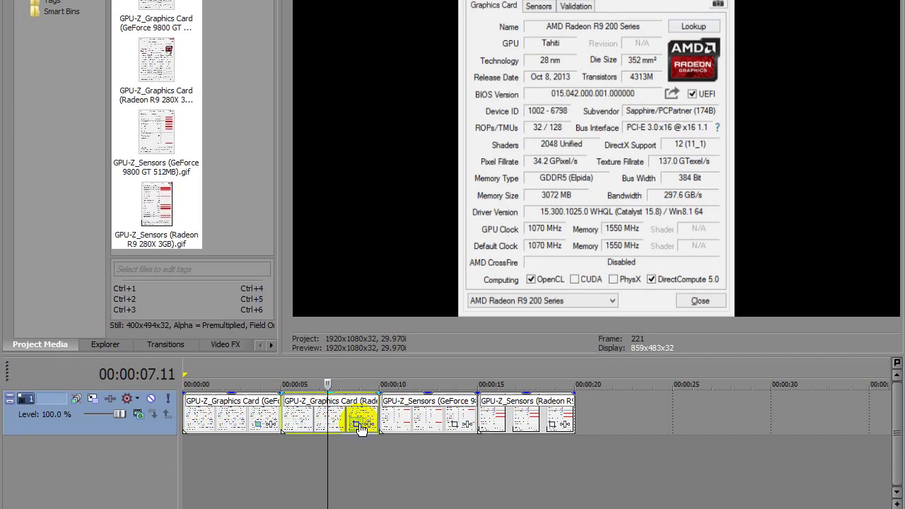
pyautogui.click(357, 431)
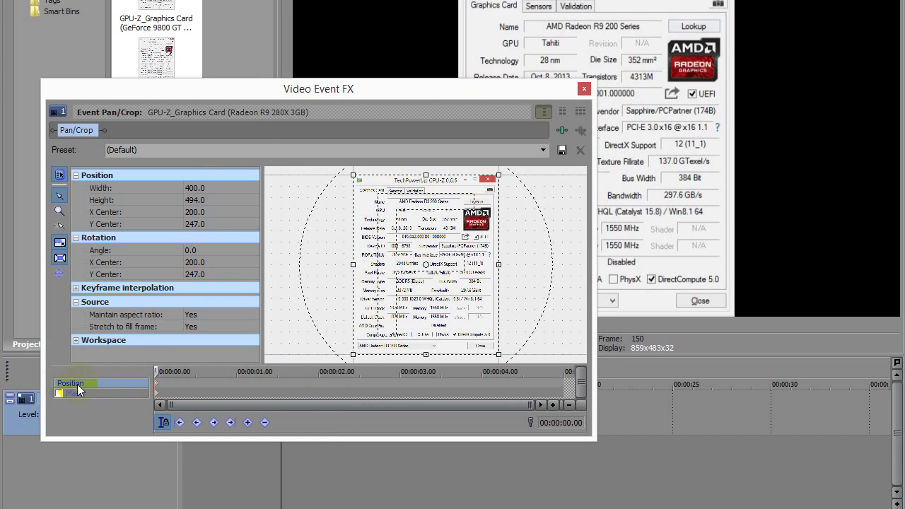
# Toggle Lock Aspect Ratio and set the Radeon crop to 1920 × 1080
pyautogui.click(59, 244)
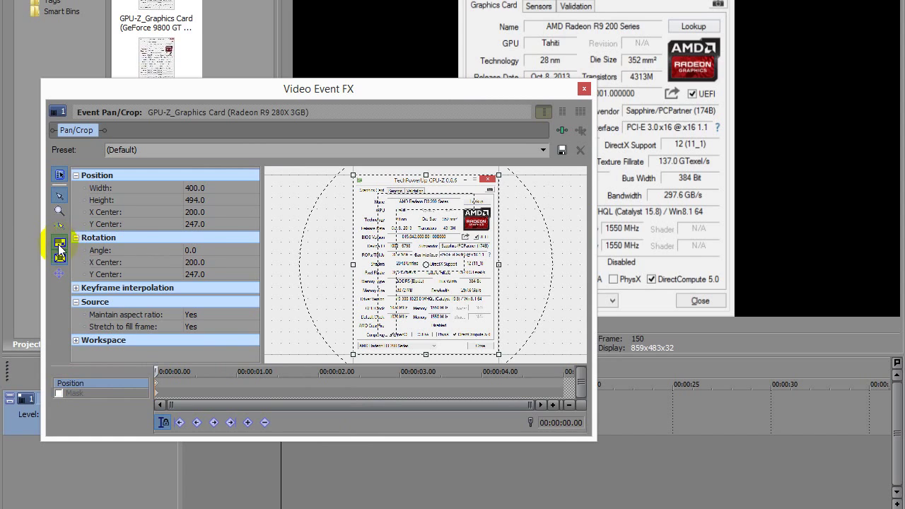
pyautogui.click(216, 188)
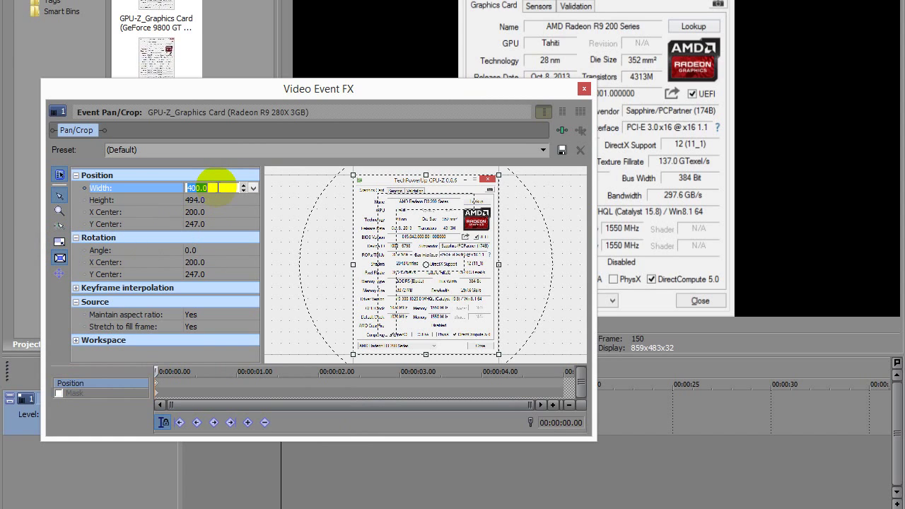
pyautogui.write('1920')
pyautogui.press('Tab')
pyautogui.write('1080')
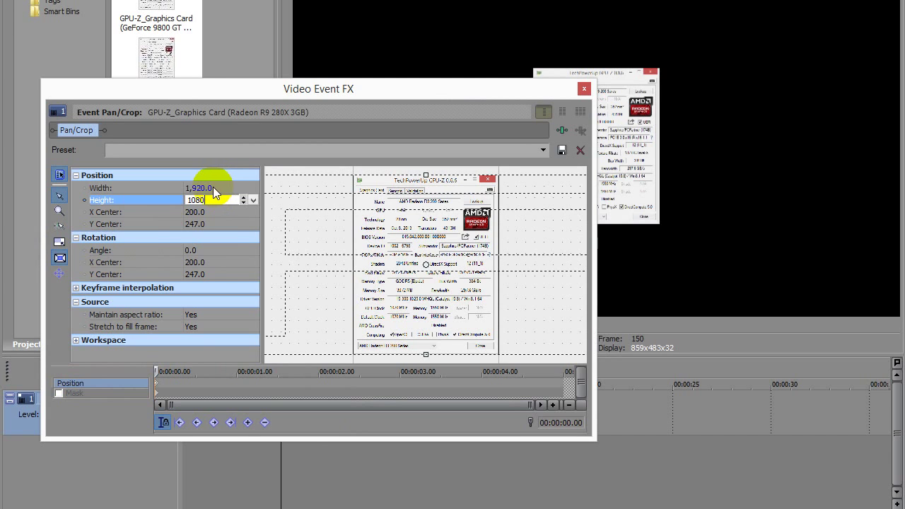
pyautogui.click(62, 241)
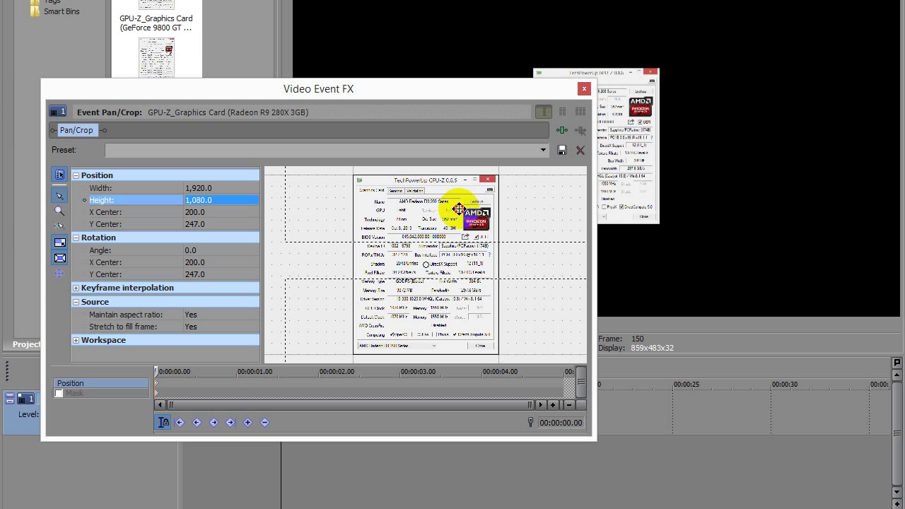
# Shift and tighten the Radeon crop frame to about 900 × 506 at X Center -40
pyautogui.scroll(-3, 425, 278)
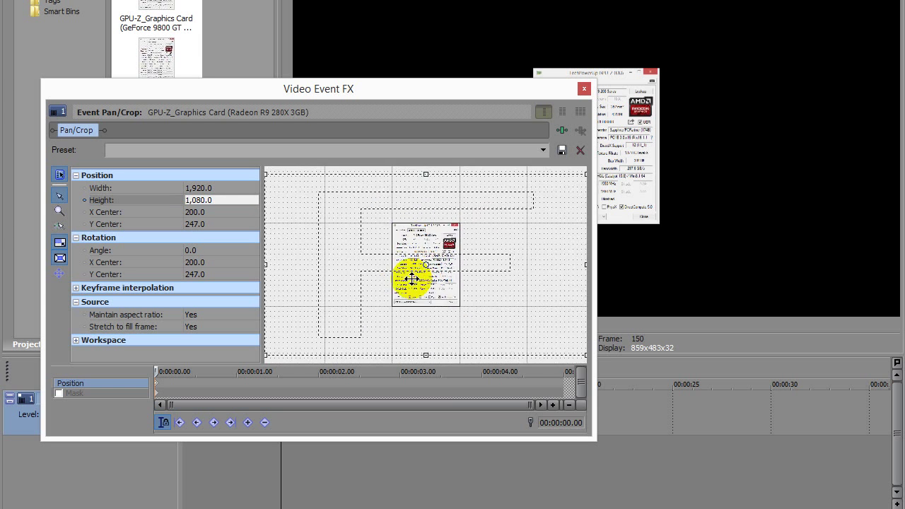
pyautogui.scroll(-2, 411, 279)
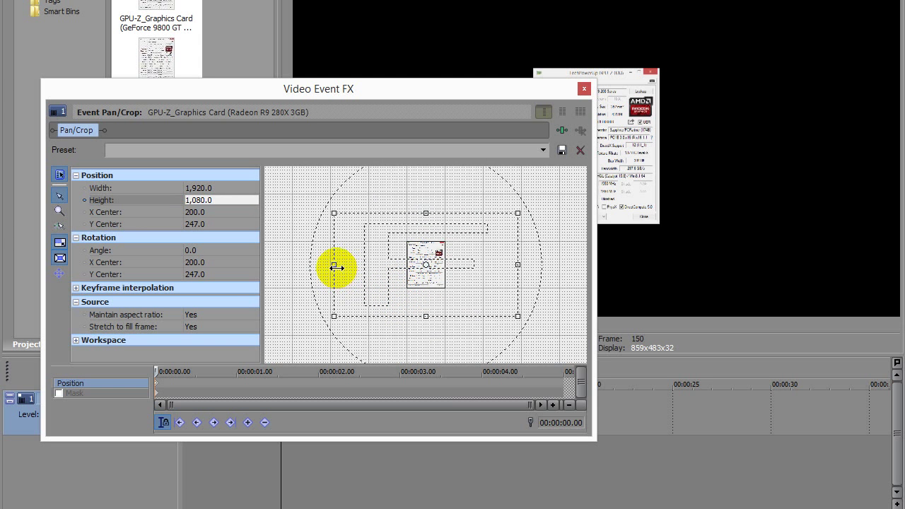
pyautogui.moveTo(499, 277); pyautogui.dragTo(430, 280)
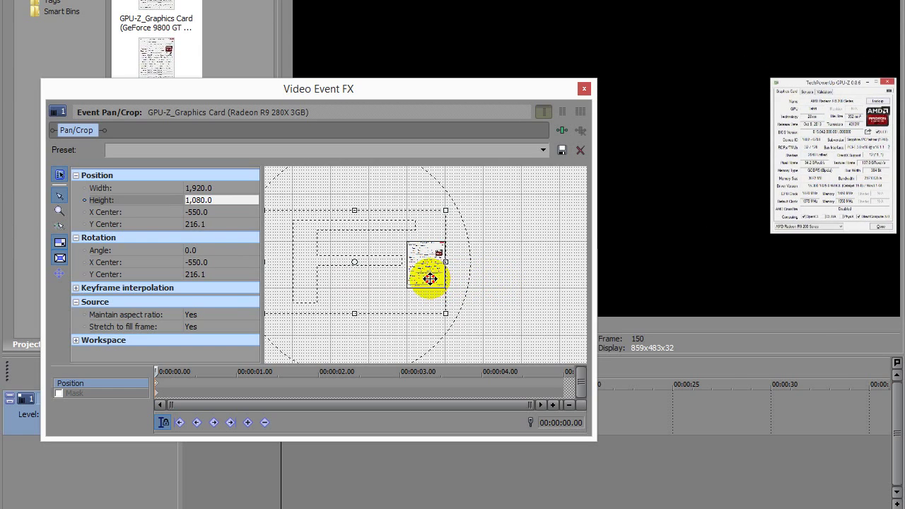
pyautogui.scroll(-1, 325, 276)
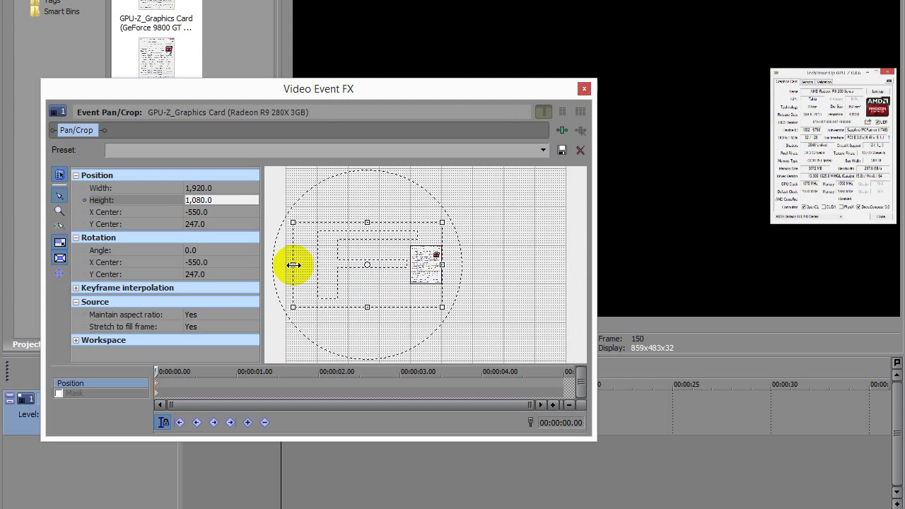
pyautogui.moveTo(294, 265); pyautogui.dragTo(372, 266)
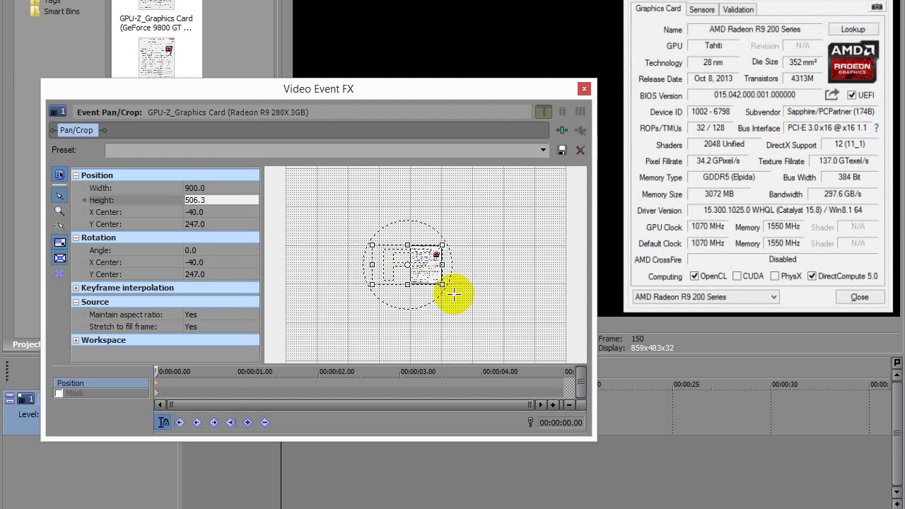
# Drag the Radeon graphics card clip onto new track 2 at 00:00:00, under the GeForce clip
pyautogui.click(584, 89)
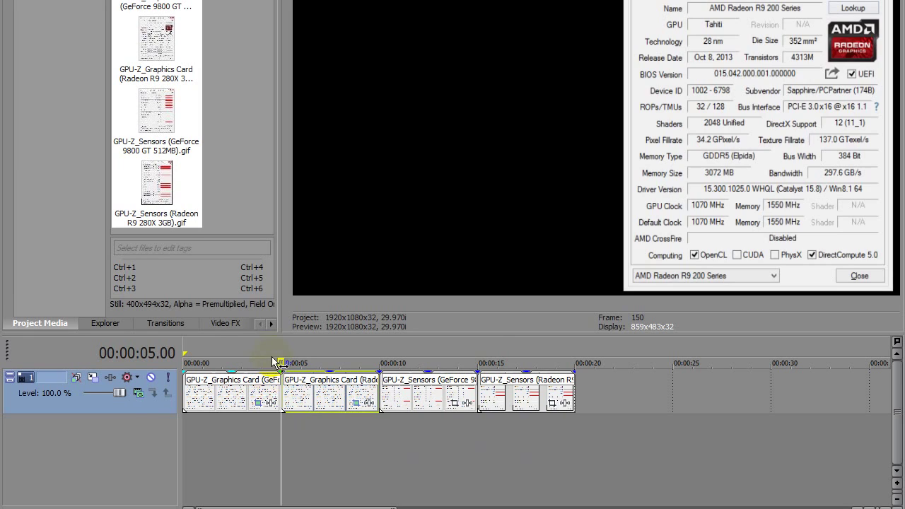
pyautogui.click(267, 353)
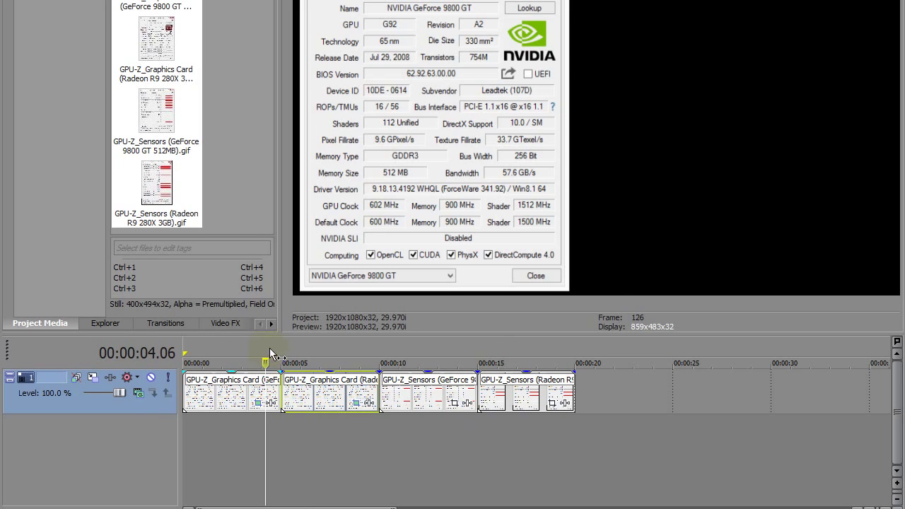
pyautogui.click(308, 348)
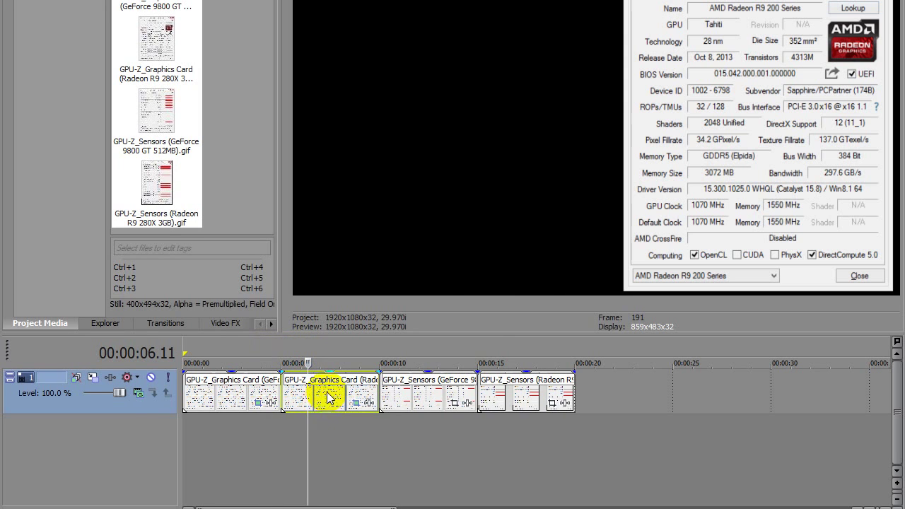
pyautogui.click(327, 389)
pyautogui.moveTo(326, 388)
pyautogui.mouseDown()
pyautogui.moveTo(290, 429)
pyautogui.moveTo(233, 419)
pyautogui.mouseUp()
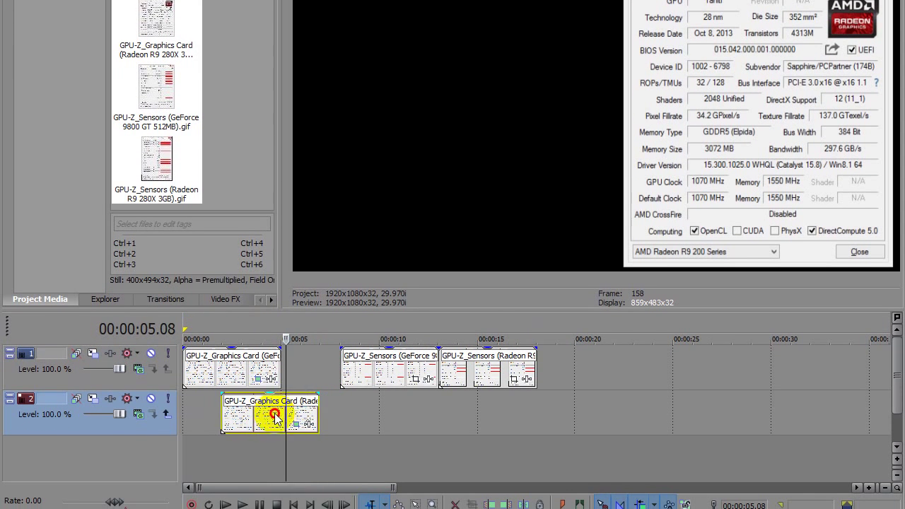
pyautogui.click(250, 419)
pyautogui.click(206, 330)
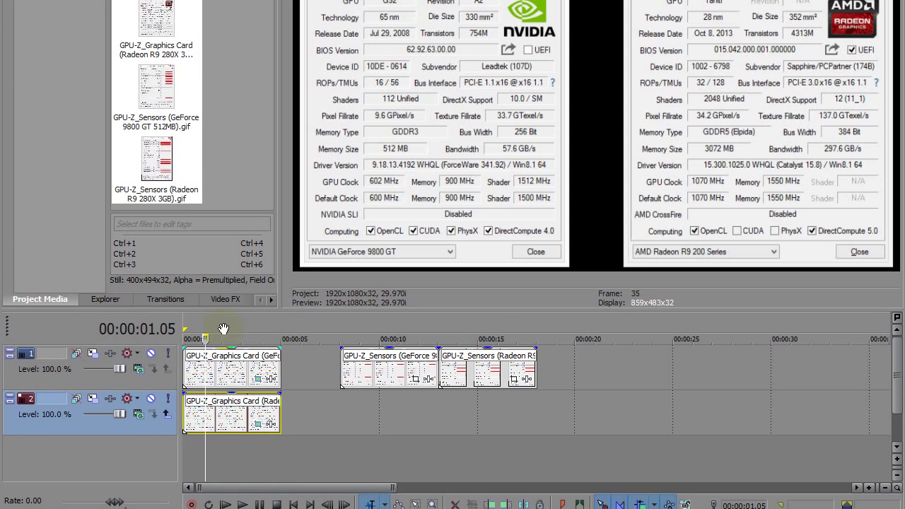
pyautogui.click(239, 370)
pyautogui.click(243, 407)
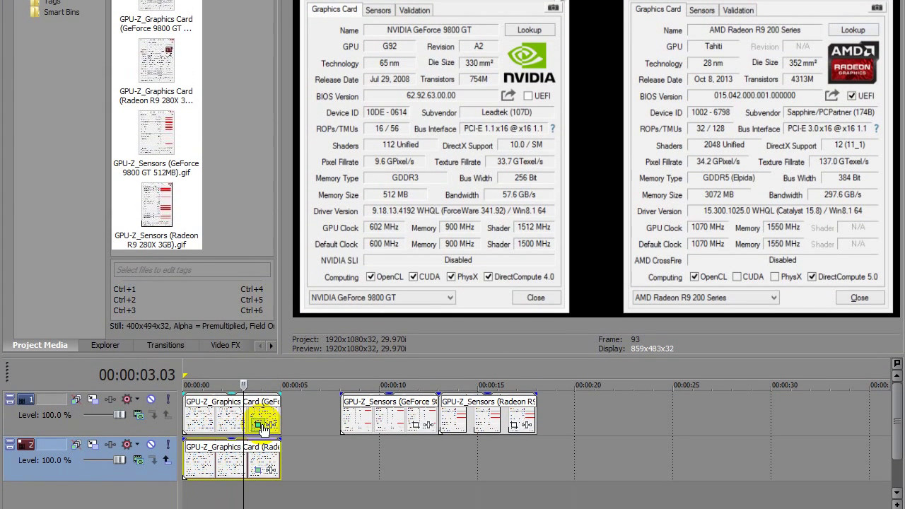
# Nudge the GeForce panel slightly toward the centre in its Pan/Crop
pyautogui.click(262, 479)
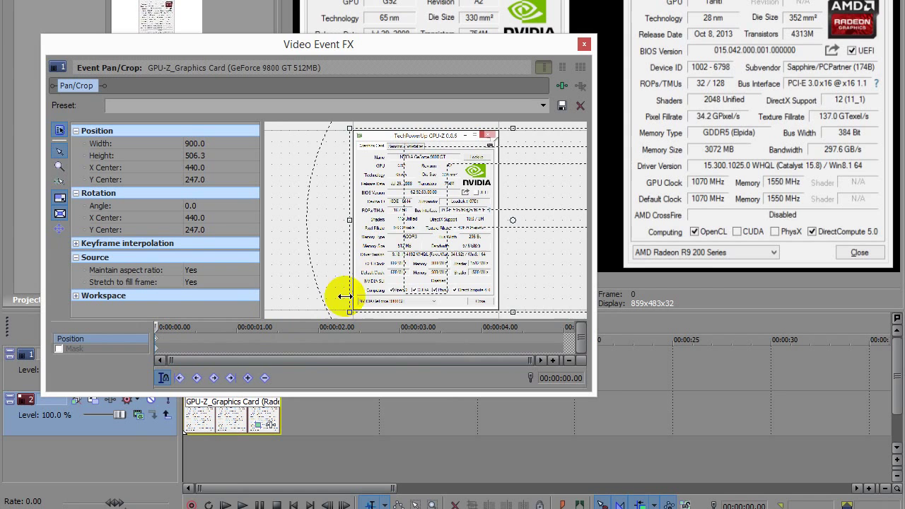
pyautogui.moveTo(385, 237); pyautogui.dragTo(374, 238)
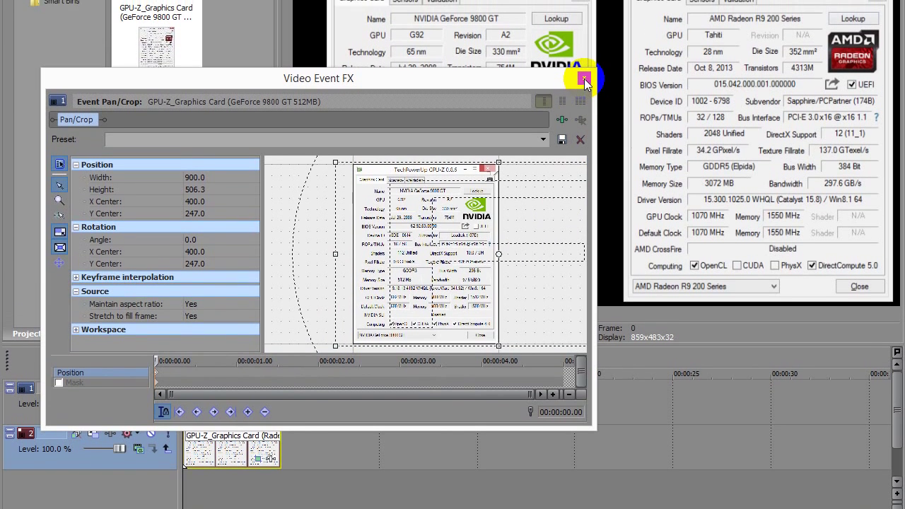
pyautogui.click(584, 80)
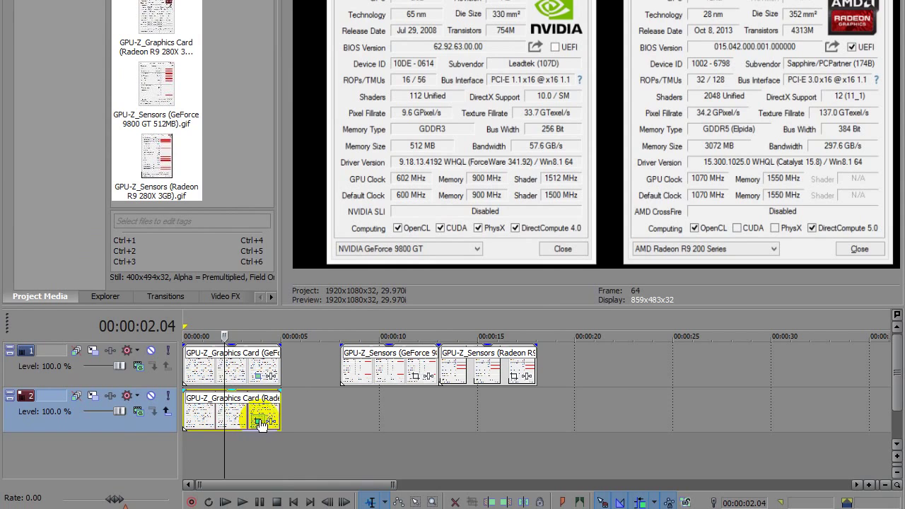
# Shift the Radeon crop toward the centre: Width 900, Height 506.3, X Center 0
pyautogui.click(261, 422)
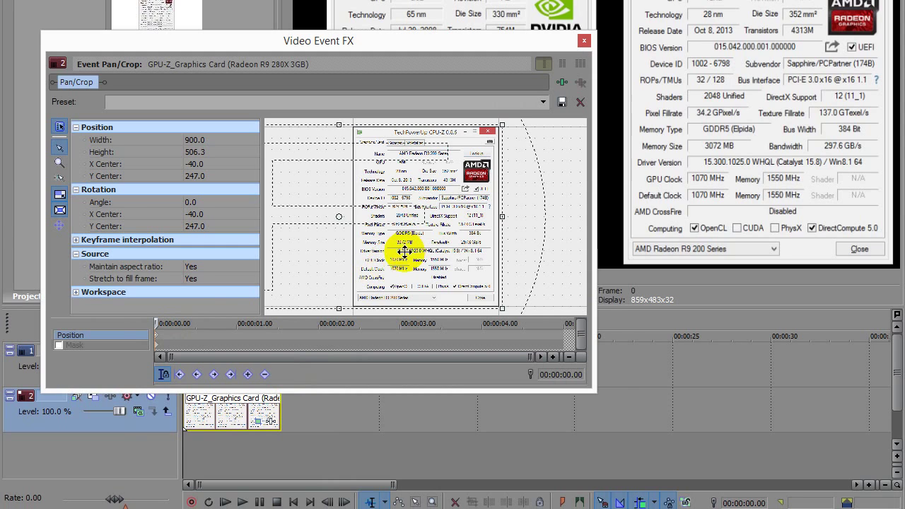
pyautogui.moveTo(407, 251); pyautogui.dragTo(410, 251)
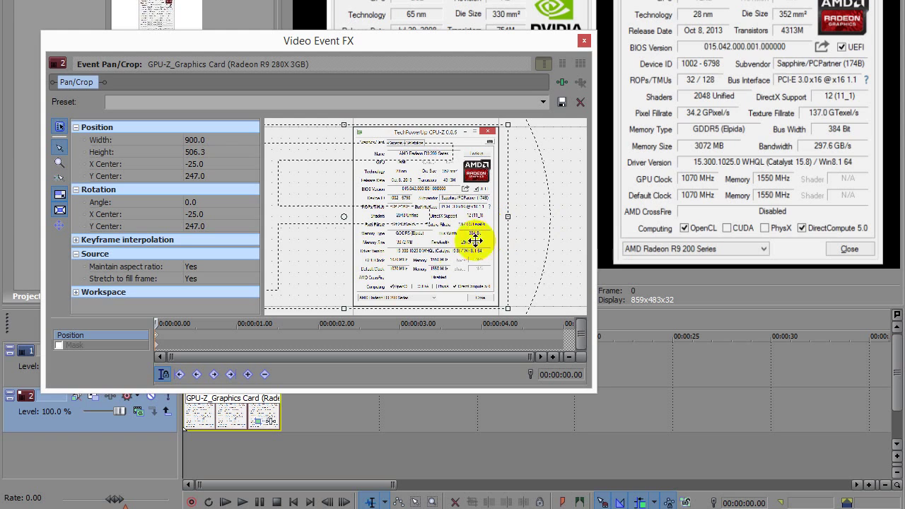
pyautogui.moveTo(458, 252); pyautogui.dragTo(461, 251)
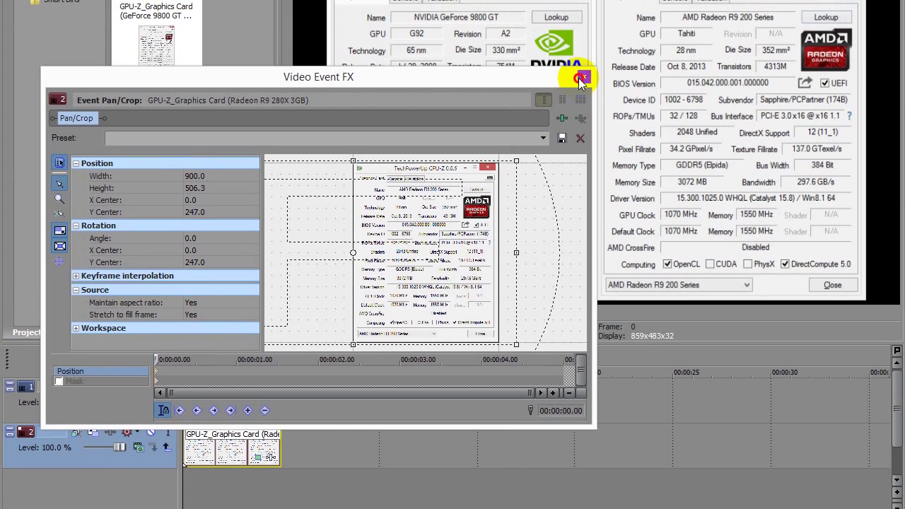
pyautogui.click(584, 40)
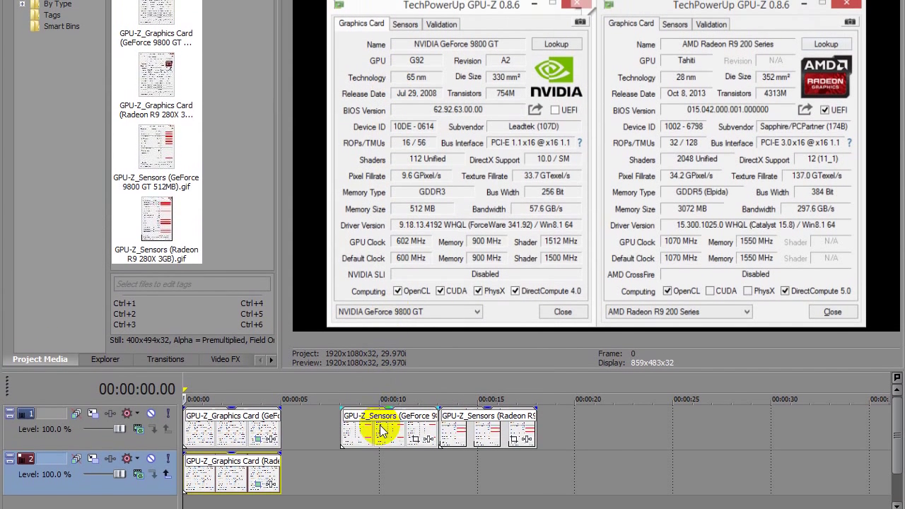
# Move Radeon Sensors under GeForce on track 2; shrink GeForce framing to about 925×520, shifted left
pyautogui.click(382, 431)
pyautogui.moveTo(472, 428); pyautogui.dragTo(374, 445)
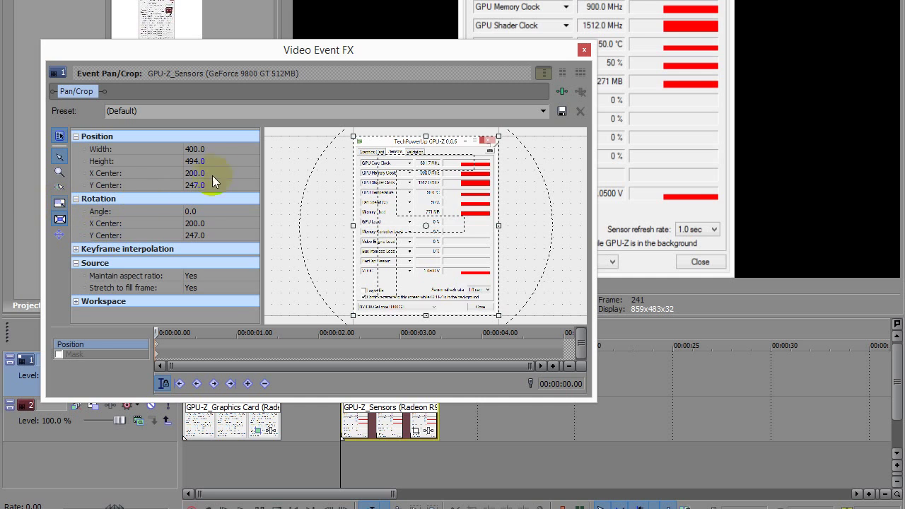
pyautogui.click(229, 150)
pyautogui.write('1920')
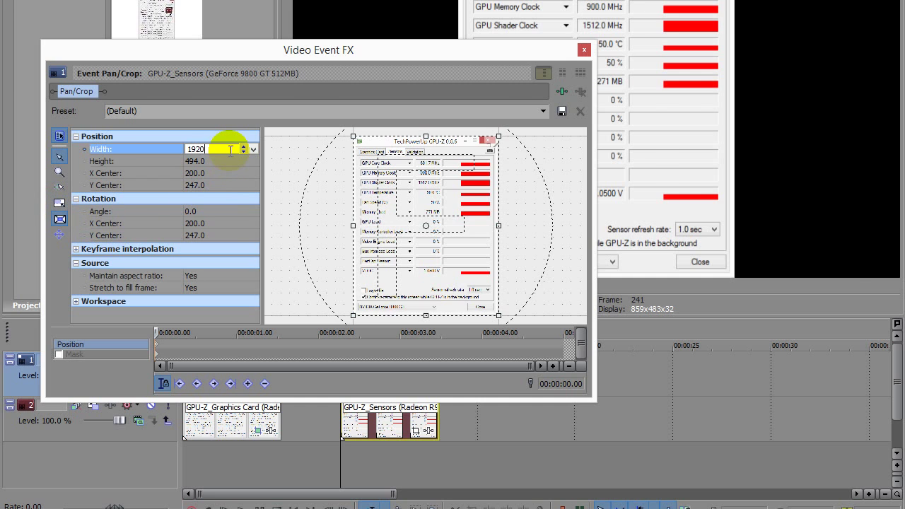
pyautogui.press('Tab')
pyautogui.write('1080')
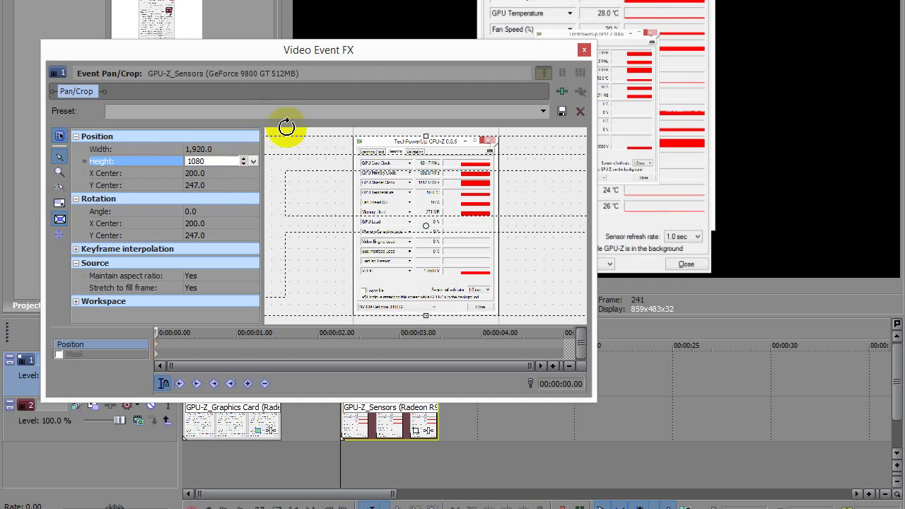
pyautogui.press('Return')
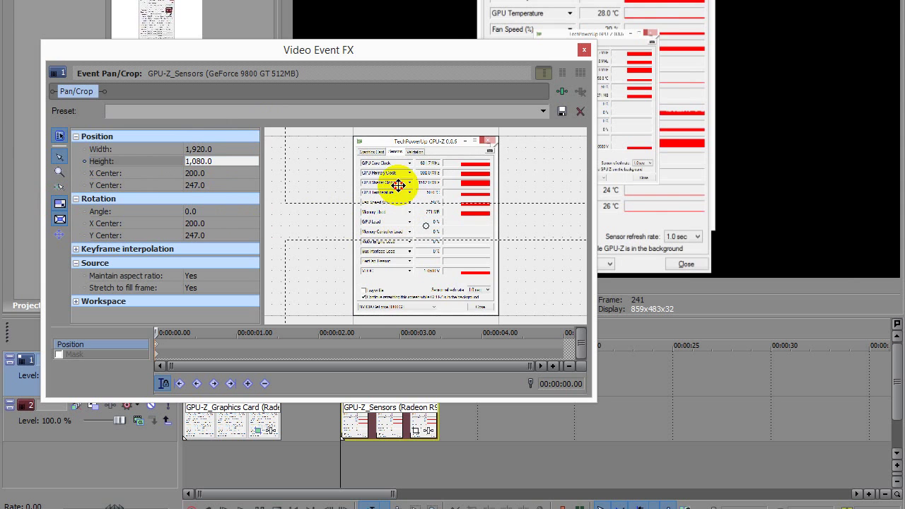
pyautogui.scroll(-2, 418, 202)
pyautogui.scroll(-3, 414, 212)
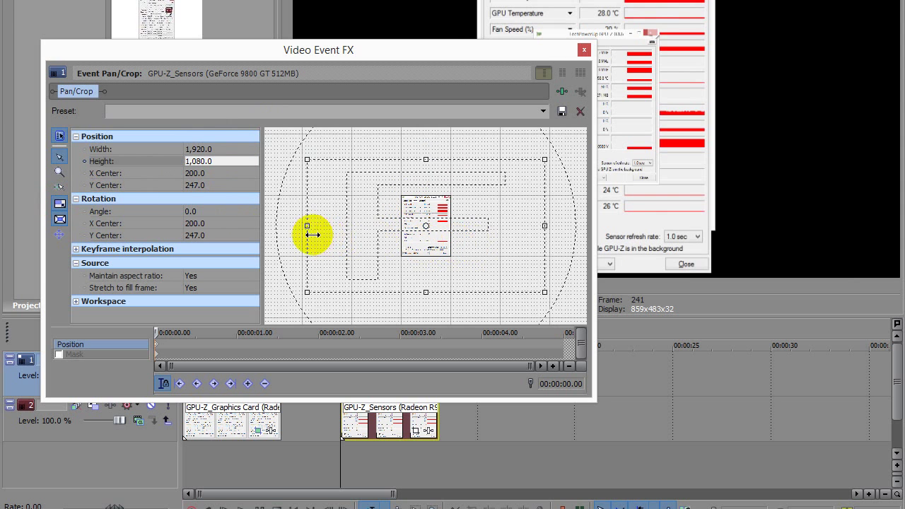
pyautogui.moveTo(308, 226); pyautogui.dragTo(428, 239)
pyautogui.moveTo(493, 240)
pyautogui.mouseDown()
pyautogui.moveTo(409, 242)
pyautogui.moveTo(466, 240)
pyautogui.mouseUp()
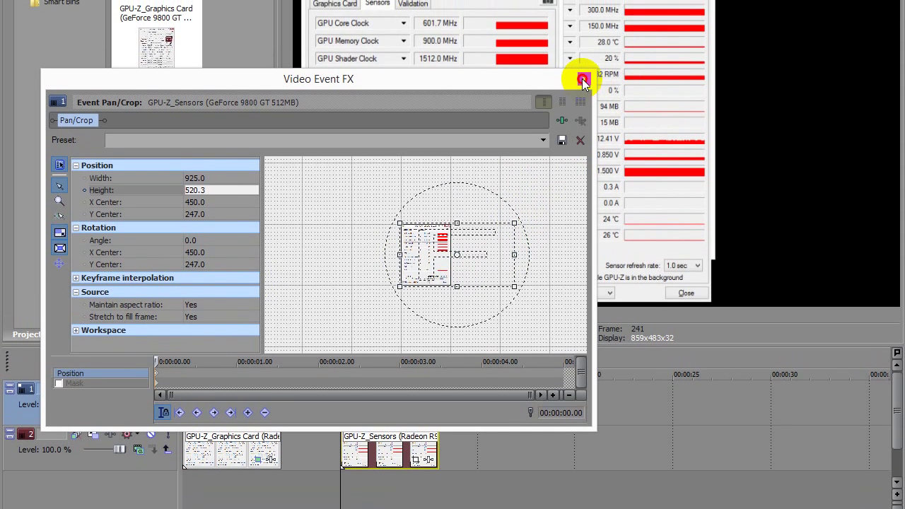
# Set the Radeon Sensors clip's Pan/Crop framing to 1920 × 1080
pyautogui.click(584, 49)
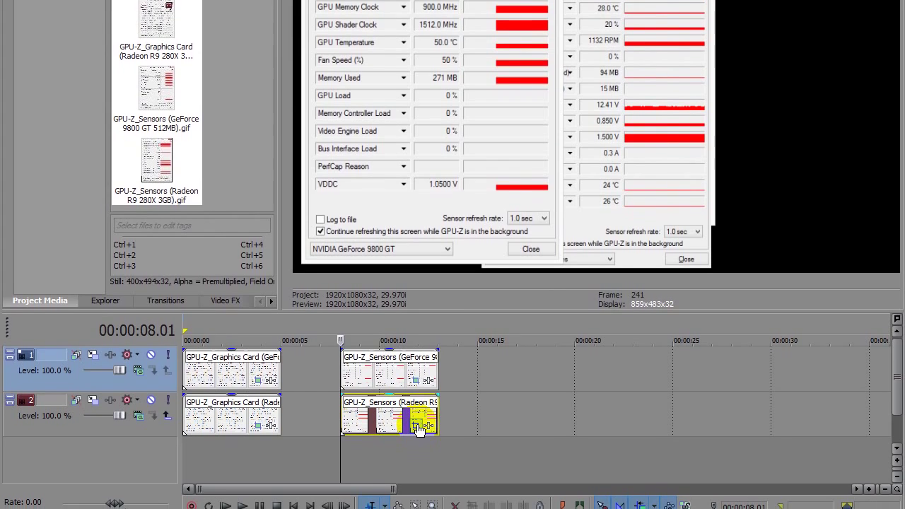
pyautogui.click(416, 424)
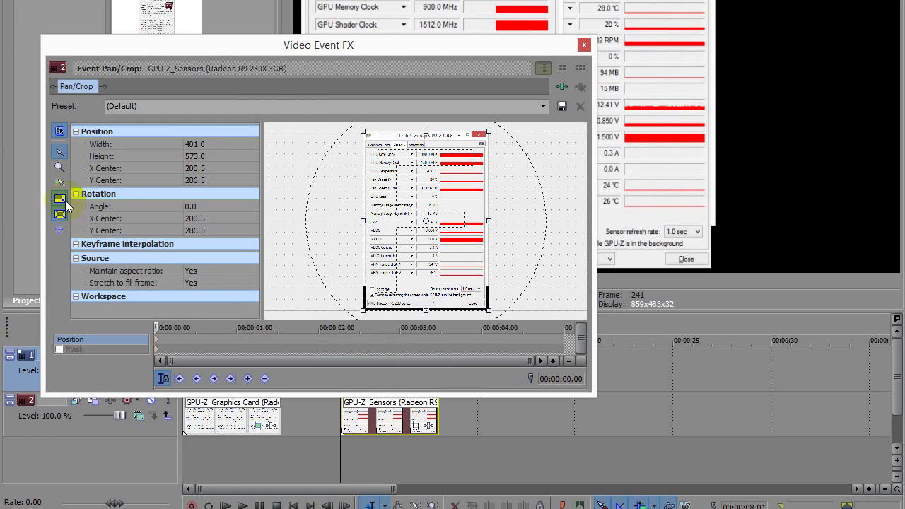
pyautogui.click(219, 145)
pyautogui.write('192')
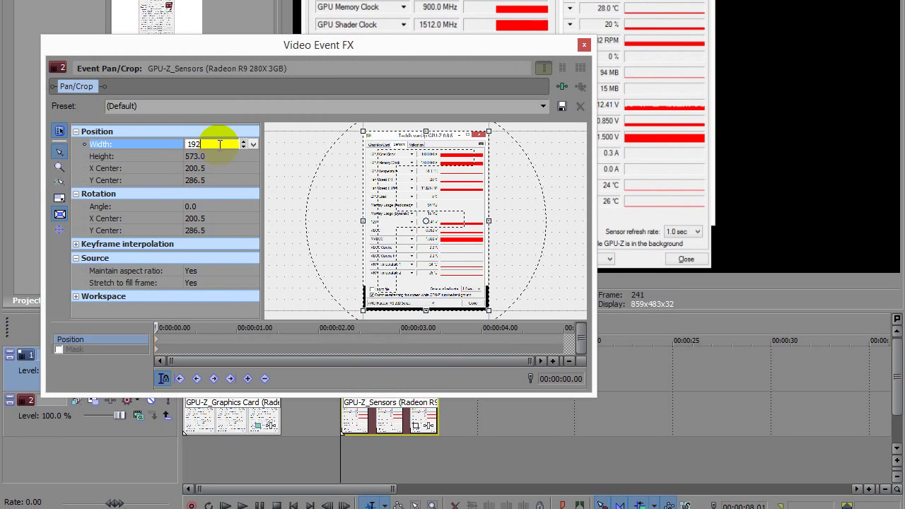
pyautogui.write('0')
pyautogui.click(215, 162)
pyautogui.write('1080')
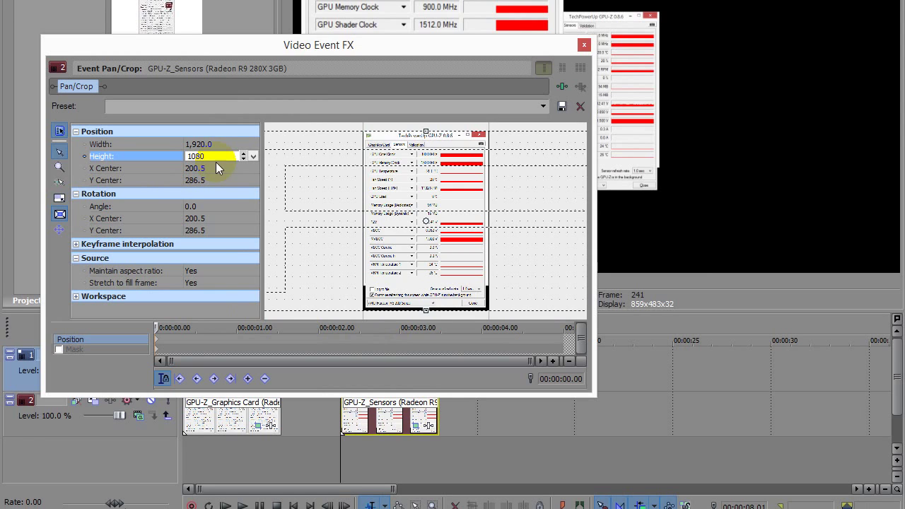
pyautogui.click(159, 343)
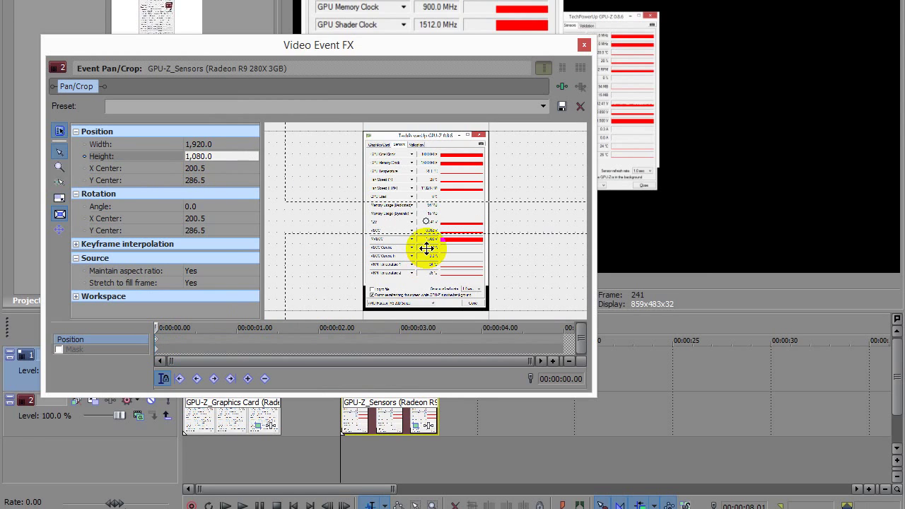
# With aspect ratio locked, shrink the Radeon framing to about 1053 × 592, shifted sideways
pyautogui.scroll(-3, 431, 240)
pyautogui.scroll(-2, 432, 233)
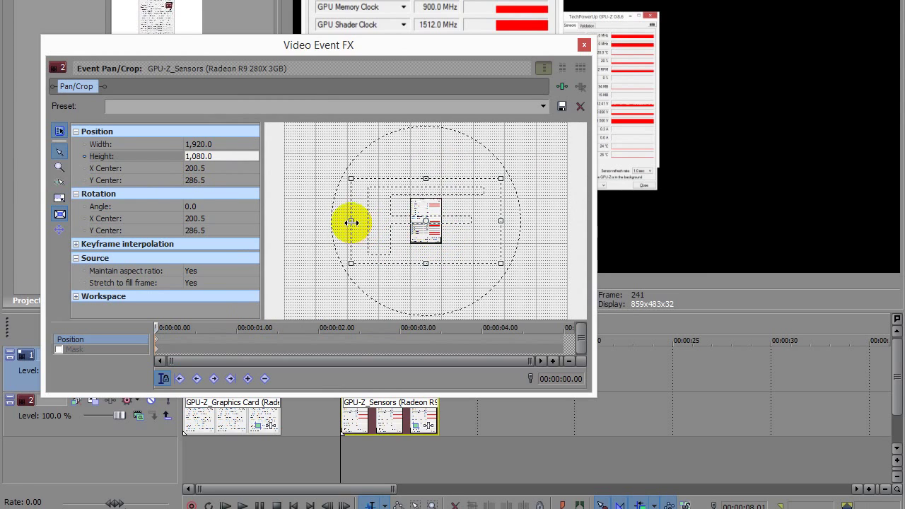
pyautogui.moveTo(350, 222)
pyautogui.mouseDown()
pyautogui.moveTo(404, 225)
pyautogui.moveTo(350, 240)
pyautogui.mouseUp()
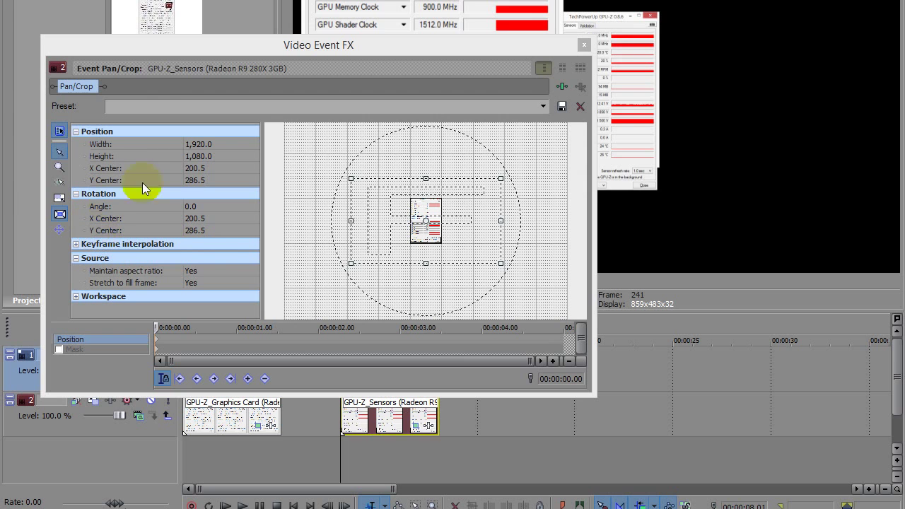
pyautogui.click(57, 203)
pyautogui.moveTo(350, 222); pyautogui.dragTo(398, 229)
pyautogui.moveTo(460, 234)
pyautogui.mouseDown()
pyautogui.moveTo(356, 223)
pyautogui.moveTo(404, 234)
pyautogui.mouseUp()
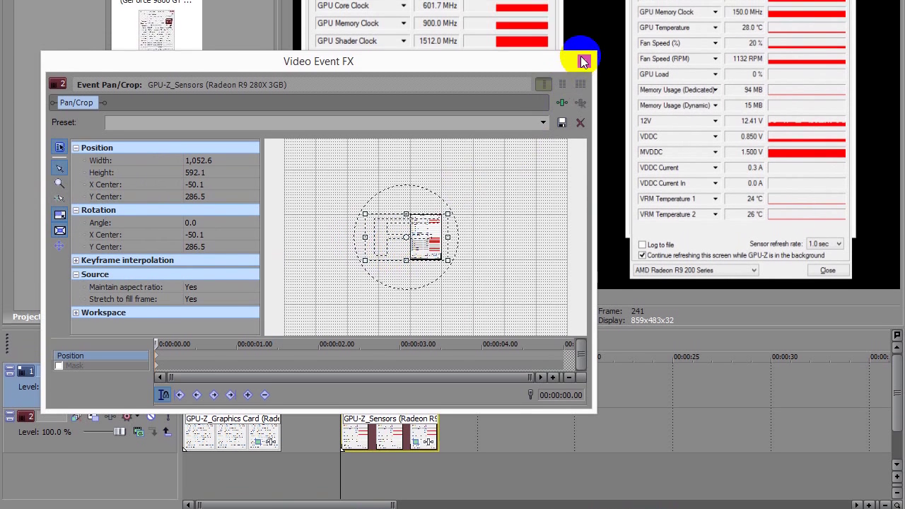
# Nudge the GeForce Sensors Pan/Crop frame's size and position slightly
pyautogui.click(585, 85)
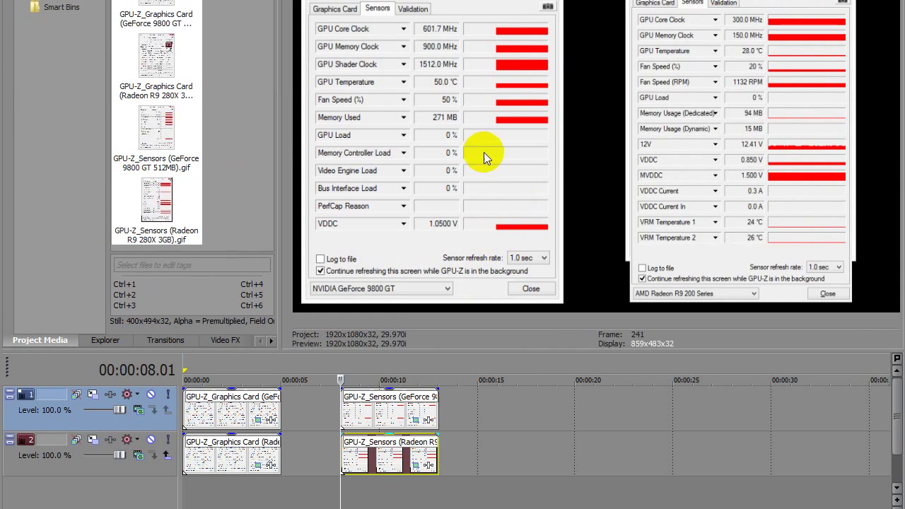
pyautogui.click(414, 420)
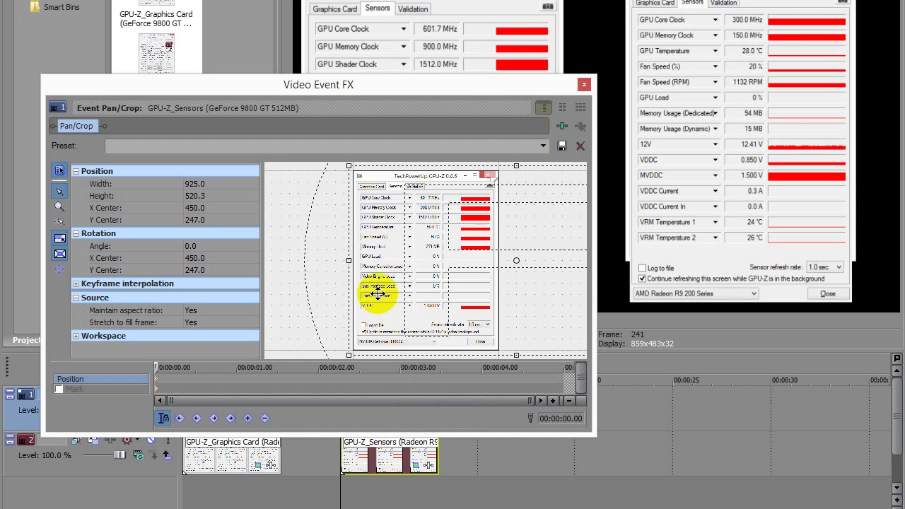
pyautogui.moveTo(432, 261); pyautogui.dragTo(419, 260)
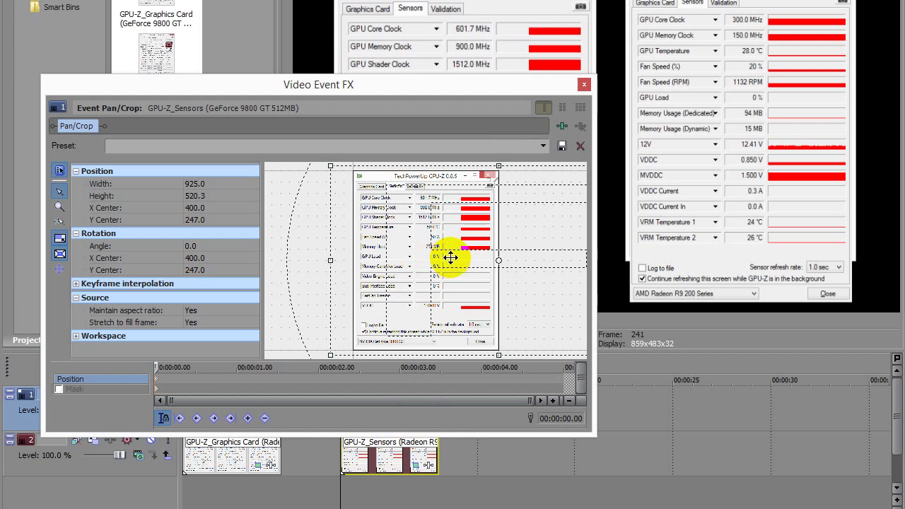
pyautogui.moveTo(530, 214); pyautogui.dragTo(564, 255)
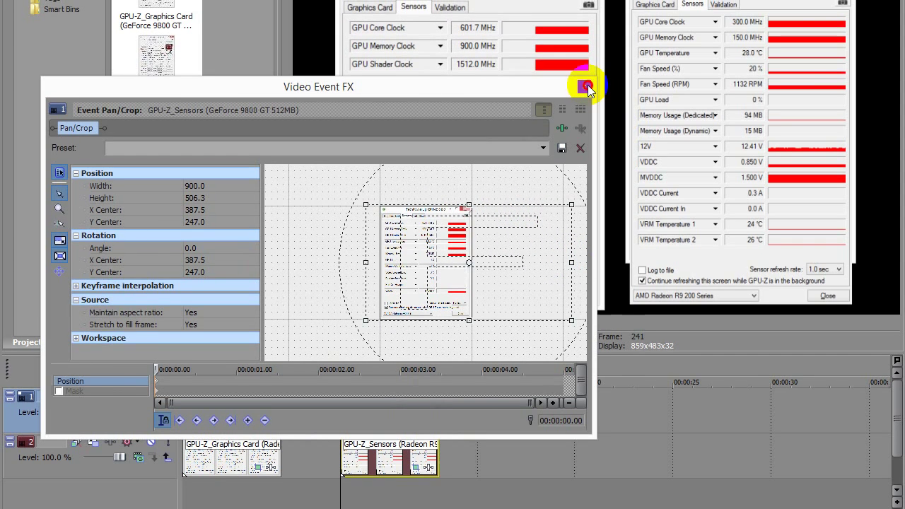
pyautogui.click(584, 84)
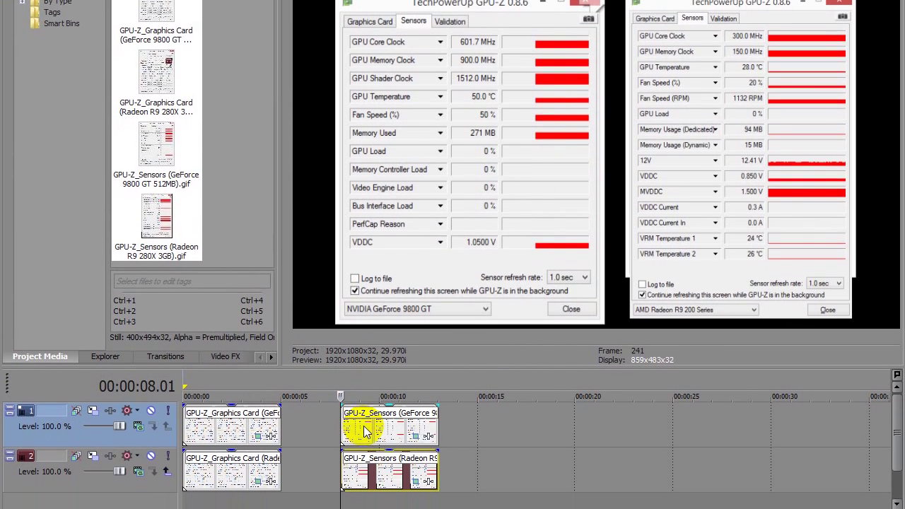
# Slide both Sensors clips left to follow the Graphics Card clips and play back the result
pyautogui.click(363, 459)
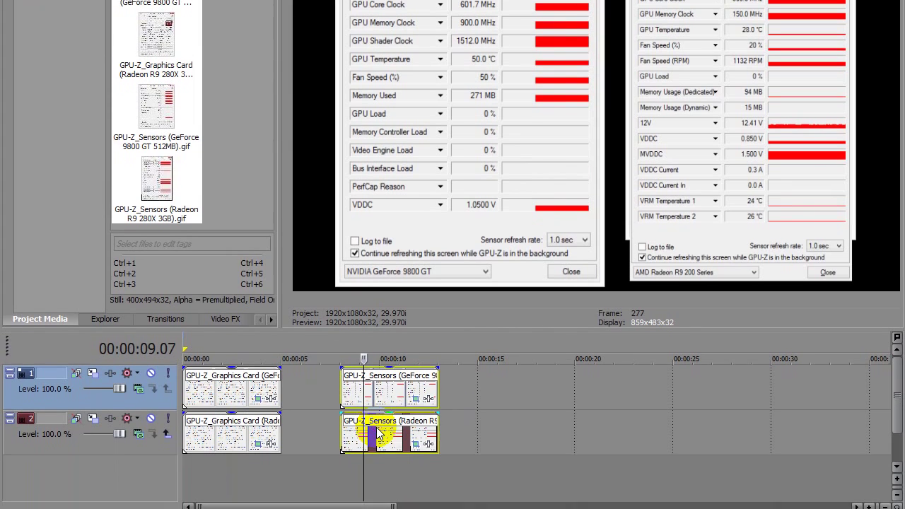
pyautogui.moveTo(373, 446); pyautogui.dragTo(316, 378)
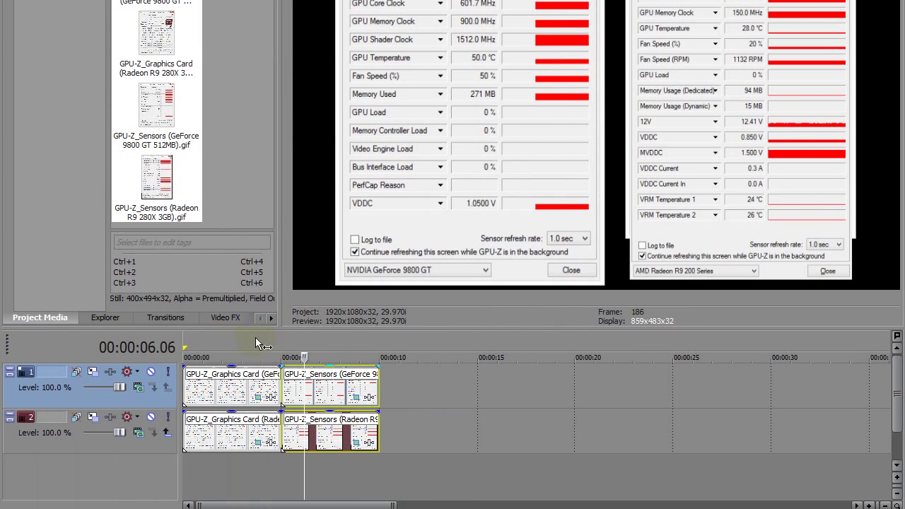
pyautogui.click(255, 338)
pyautogui.press('space')
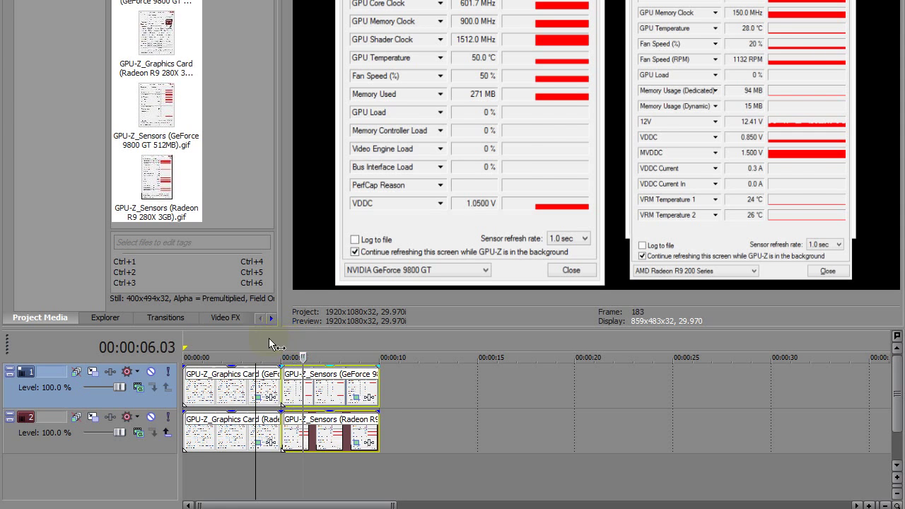
pyautogui.click(255, 349)
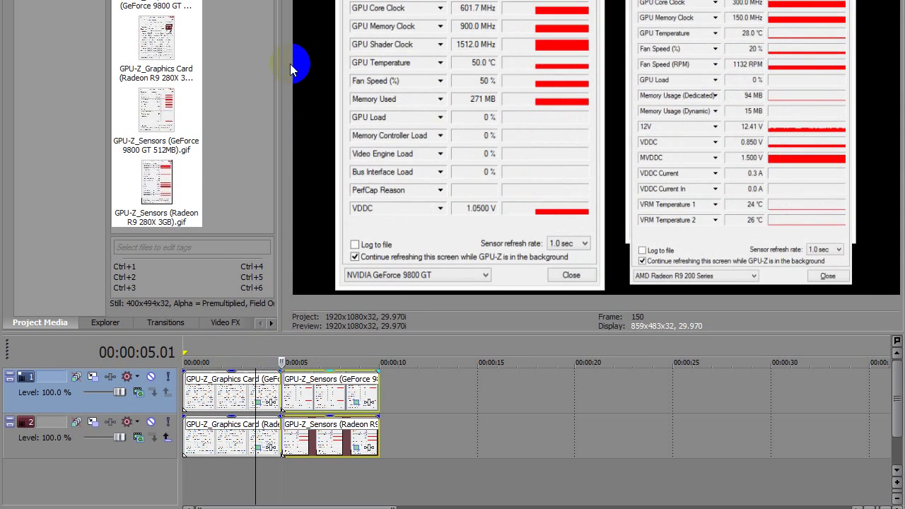